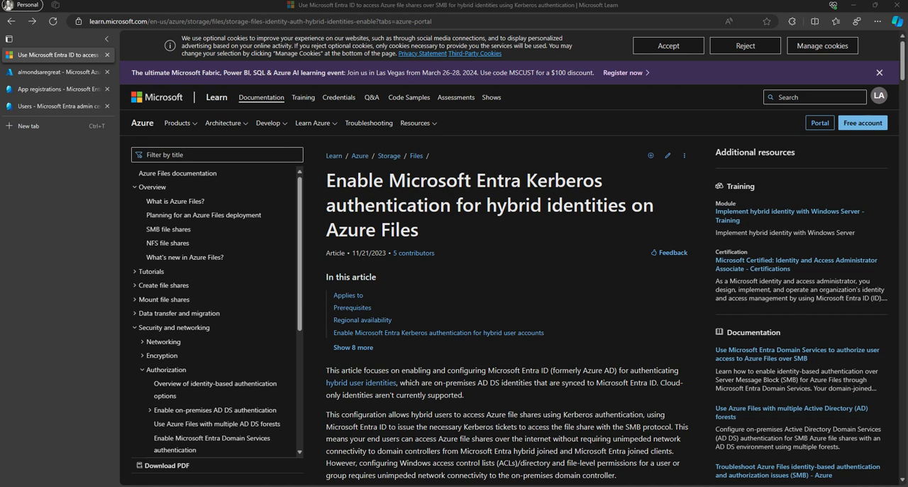
Step: Read the article's introduction, the supported file share types and the prerequisites for Microsoft Entra Kerberos authentication
scroll(512, 257, "down", 1)
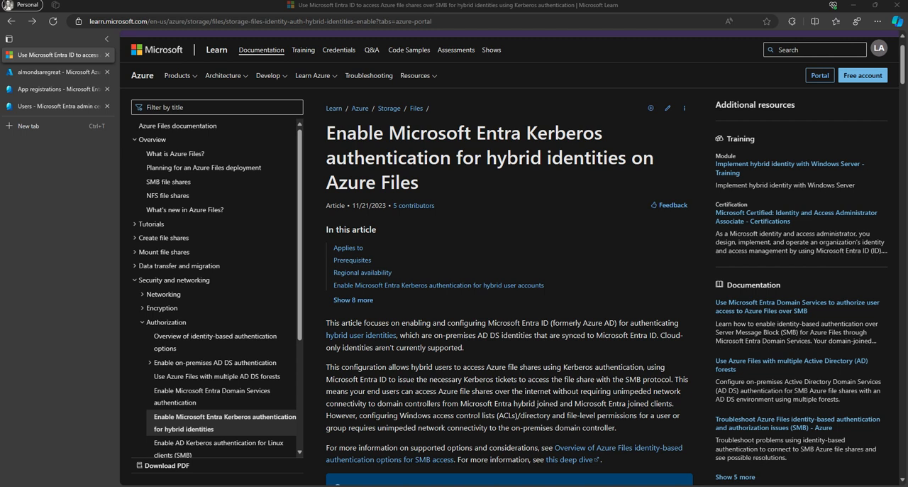
scroll(511, 259, "down", 1)
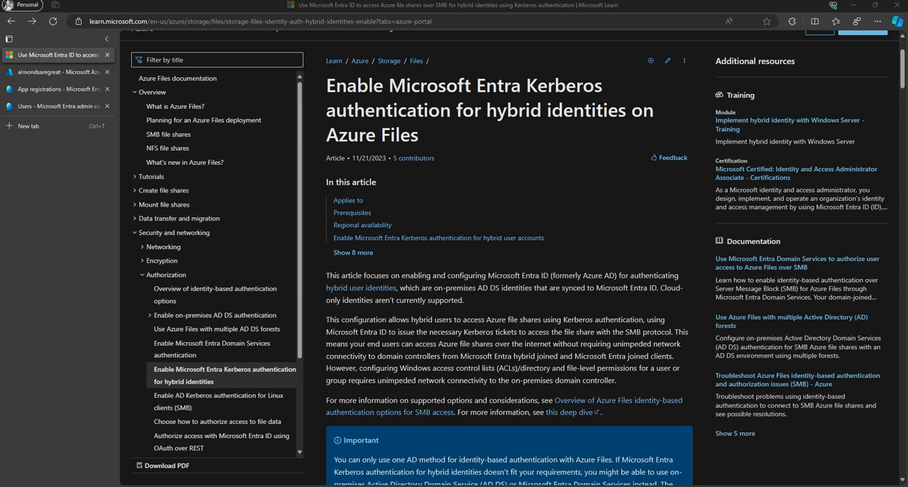
scroll(510, 283, "down", 3)
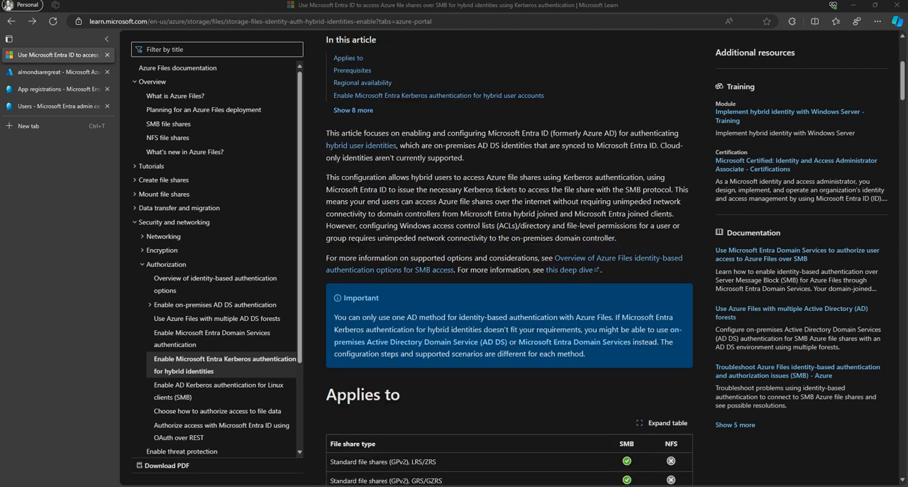
scroll(509, 283, "down", 3)
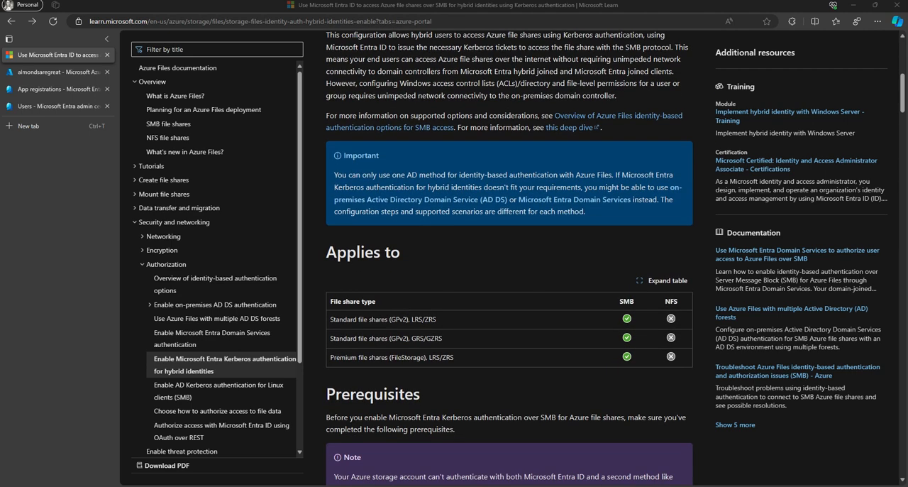
scroll(510, 284, "down", 6)
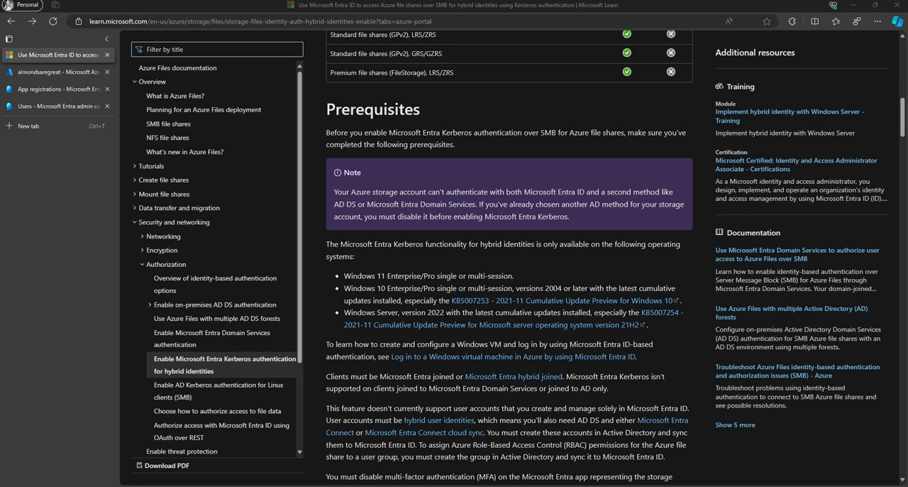
Step: Switch to the MGMT1 virtual machine and begin a Test-NetConnection command with the -ComputerName parameter in PowerShell
mouse_move(328, 486)
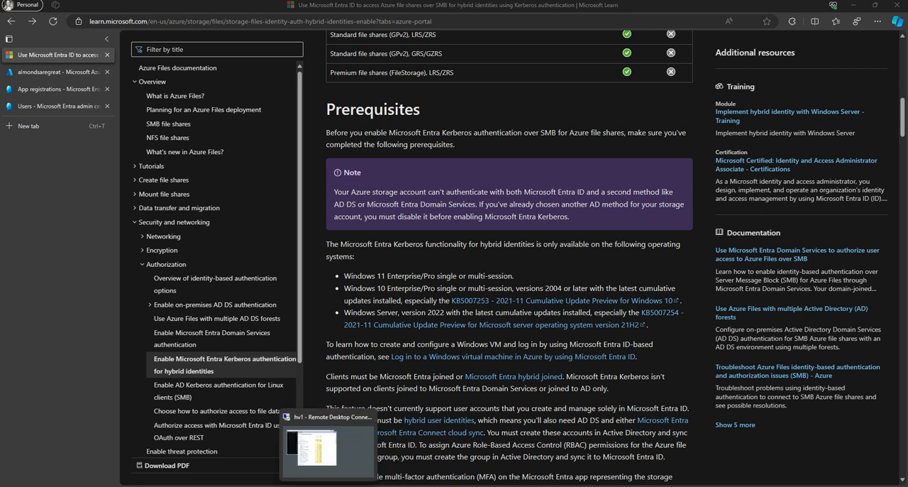
mouse_move(286, 486)
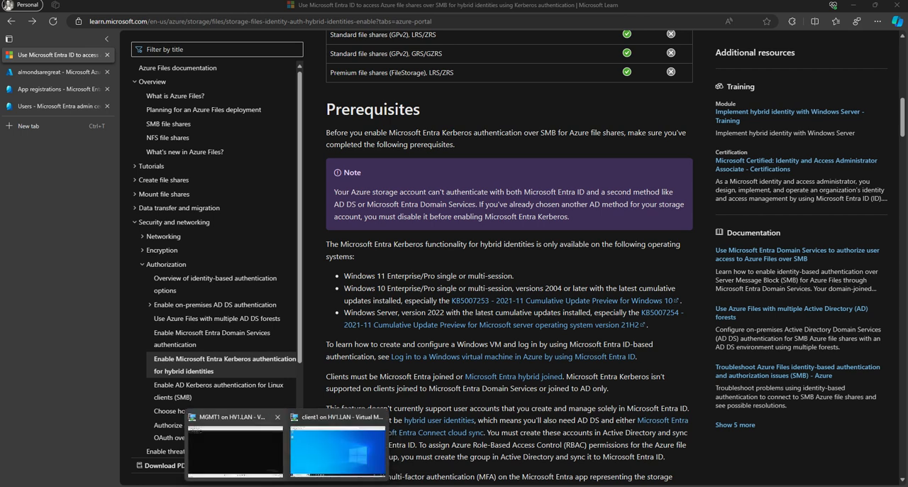
left_click(236, 449)
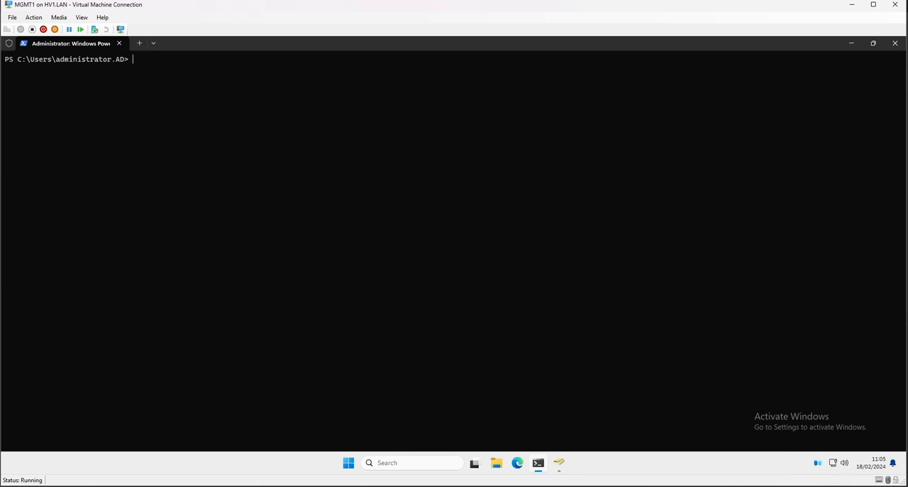
type("test-netcon")
type("nection")
type(" -com")
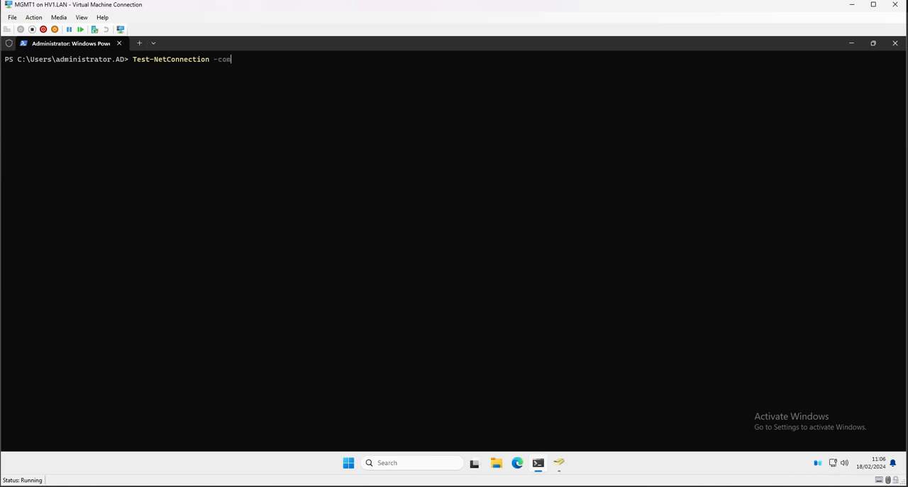
type("puterna")
key("Tab")
Step: Copy the share path without its leading backslashes from the unc_path file on client1 and return to MGMT1
mouse_move(285, 485)
left_click(338, 448)
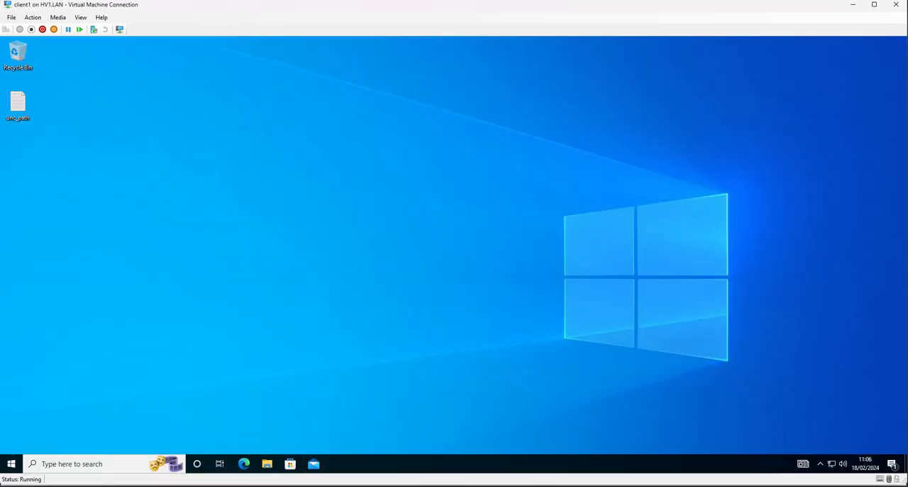
double_click(18, 105)
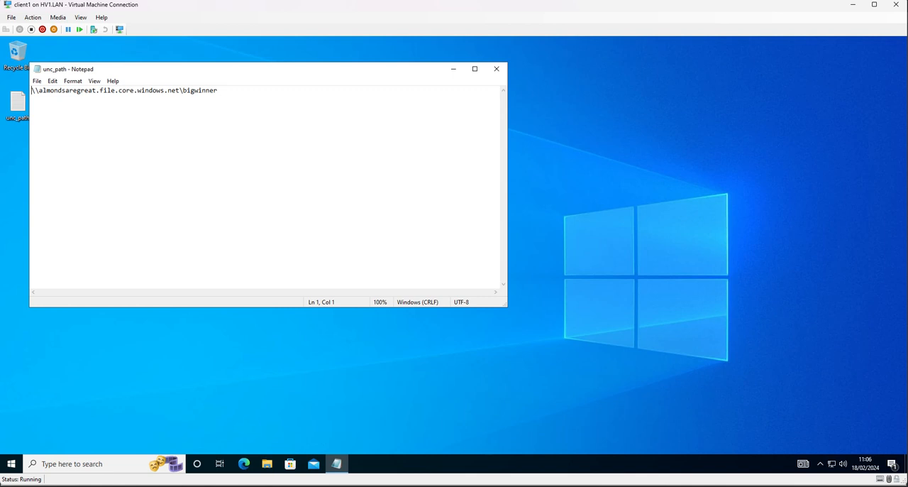
left_click_drag(217, 90, 38, 90)
key("ctrl+c")
left_click(287, 485)
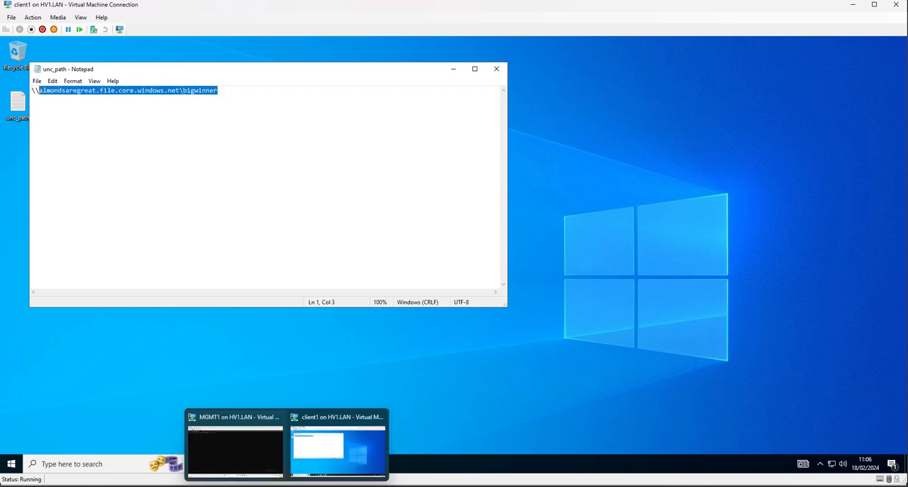
left_click(235, 452)
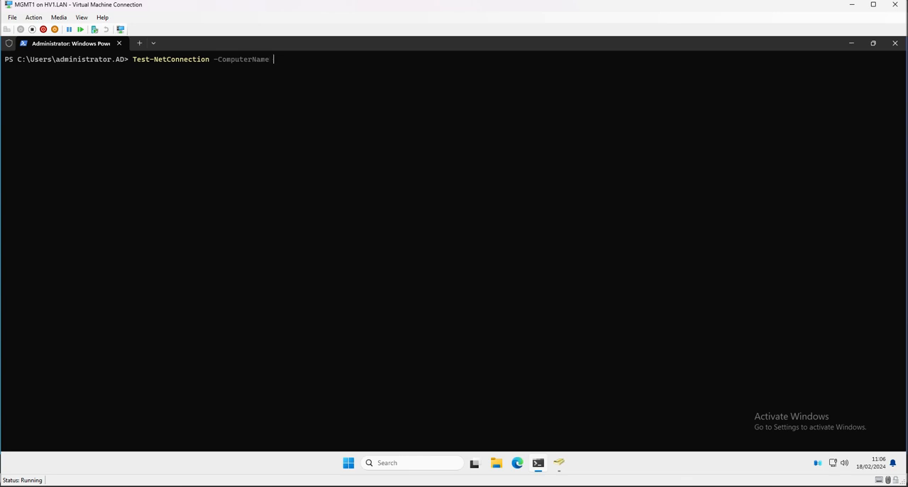
Step: Complete and run the connection test against almondsaregreat.file.core.windows.net, without the share name, using -CommonTCPPort SMB
key("ctrl+v")
key("BackSpace")
key("BackSpace")
key("BackSpace")
key("BackSpace")
key("BackSpace")
key("BackSpace")
key("BackSpace")
key("BackSpace")
key("BackSpace")
key("BackSpace")
key("BackSpace")
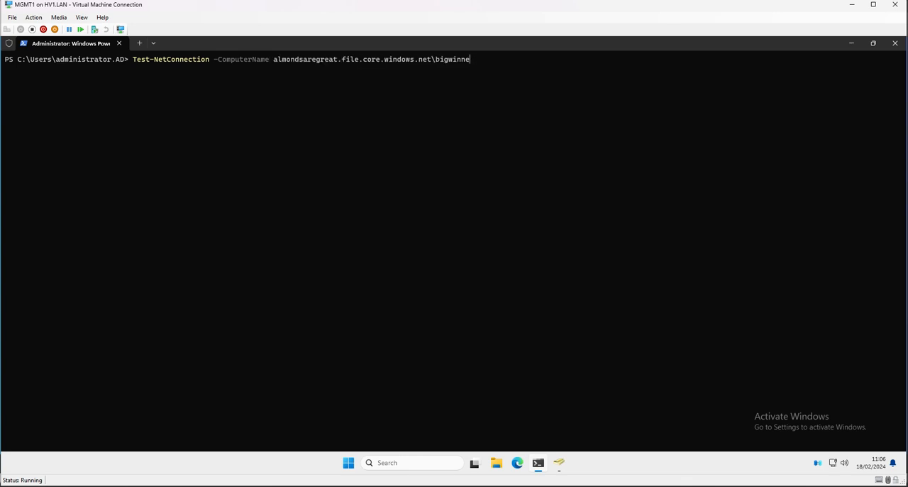
type("t -comm")
key("Tab")
key("Tab")
key("Tab")
key("Tab")
key("Return")
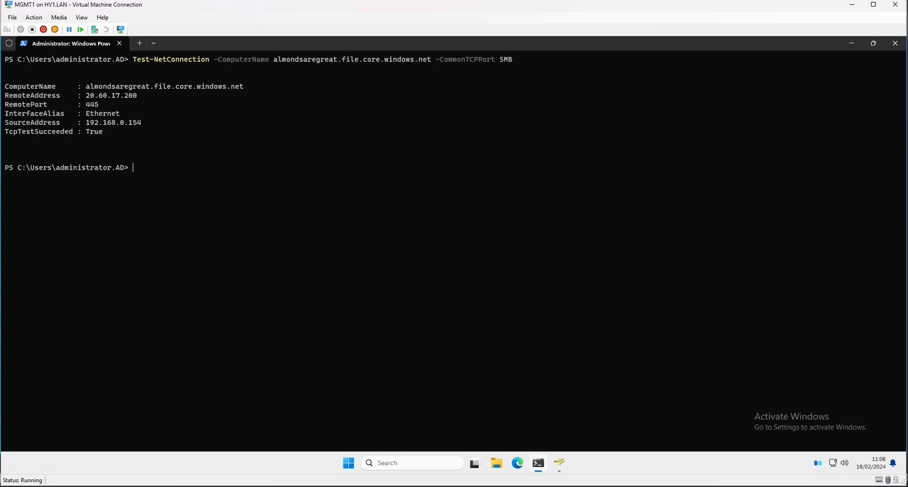
Step: Switch to the almondsaregreat file shares in the Azure portal and open the Microsoft Entra Kerberos setup under identity-based access
mouse_move(161, 485)
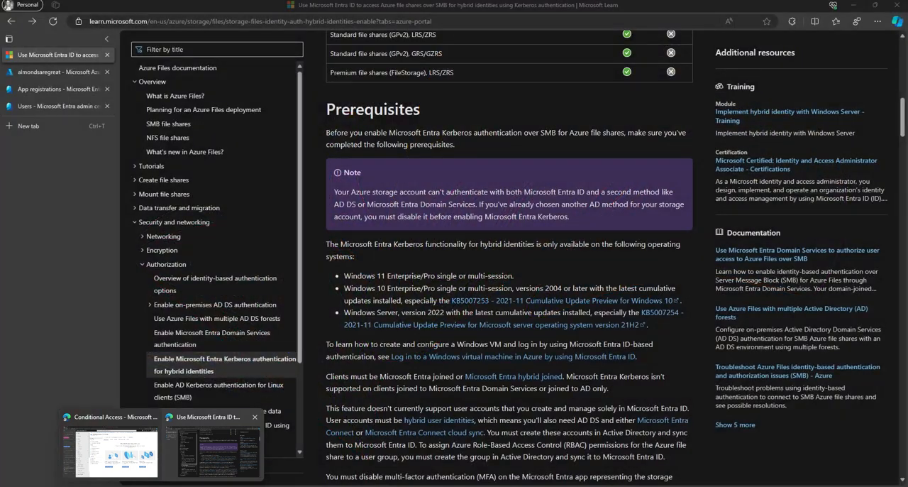
left_click(214, 450)
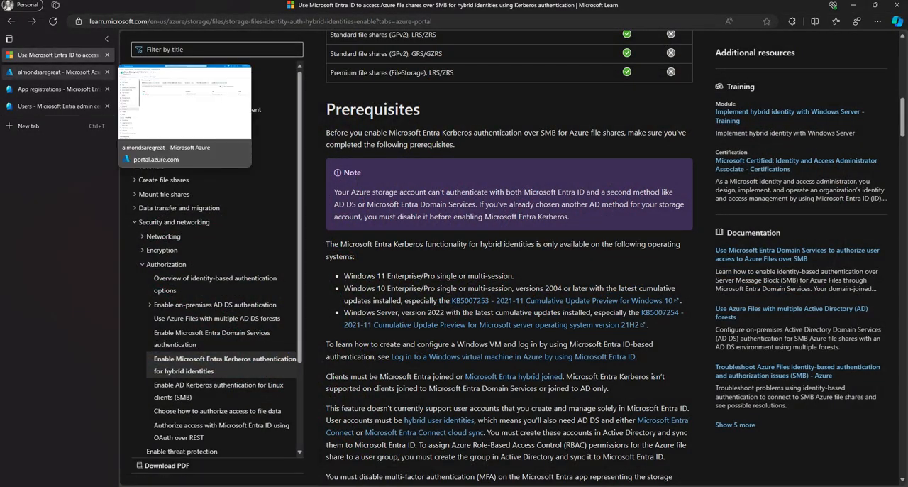
left_click(57, 72)
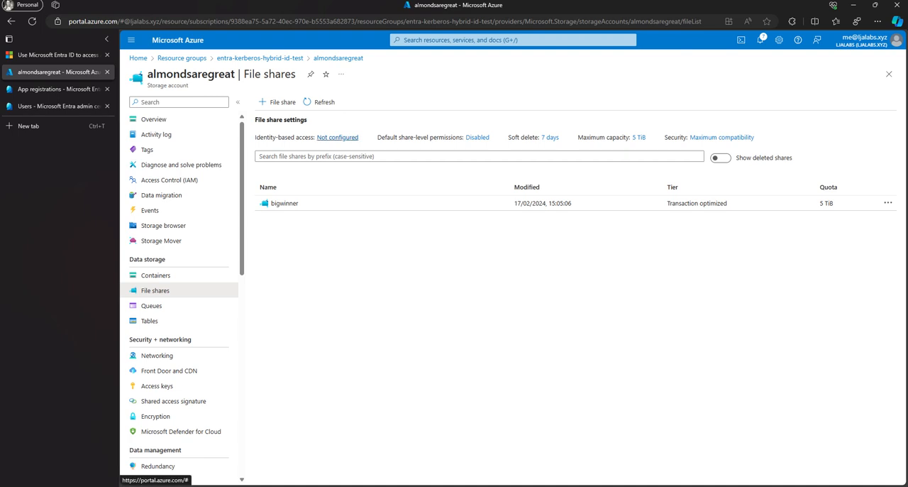
left_click(338, 137)
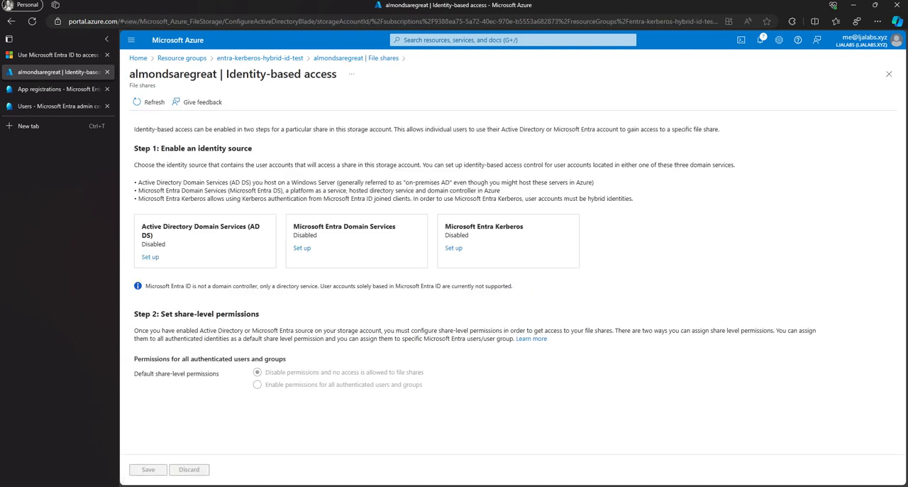
left_click(454, 247)
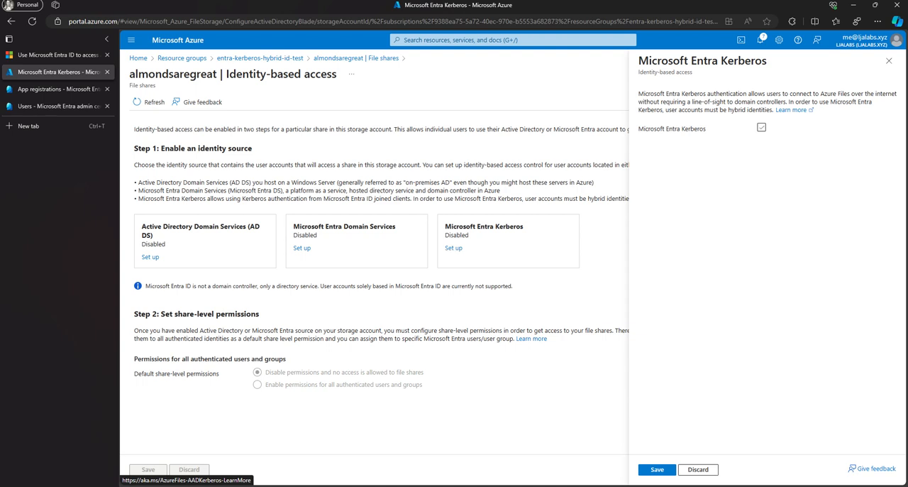
Step: Enable Microsoft Entra Kerberos and set the domain name to ad.ljalabs.xyz
left_click(761, 127)
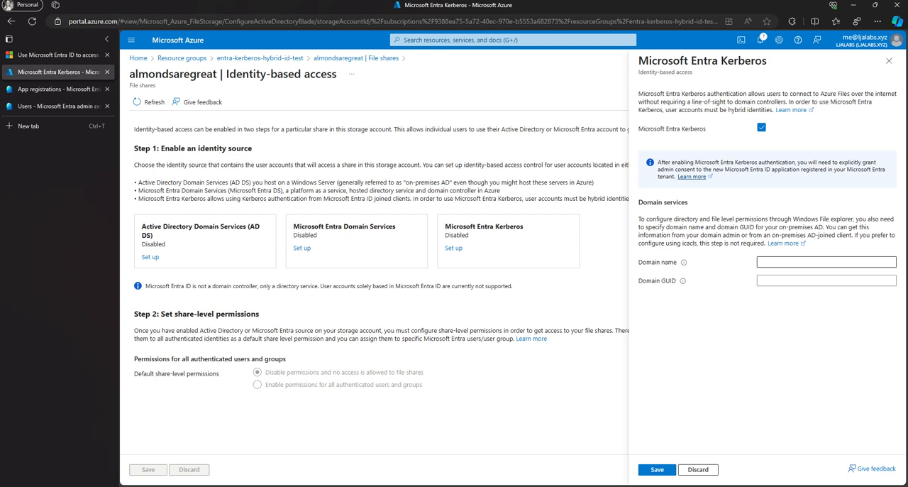
left_click(826, 262)
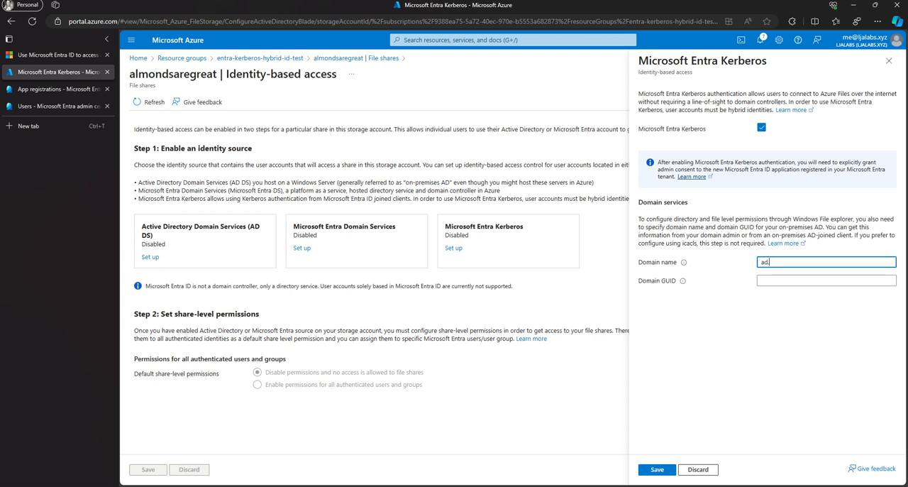
type("ljalabs.xyz")
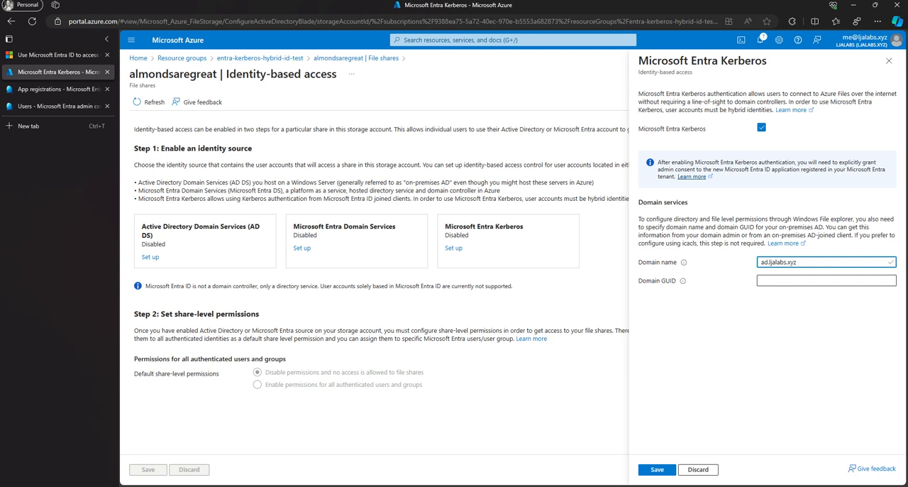
Step: Run Get-ADDomain in PowerShell on MGMT1 and copy the domain's ObjectGUID for the Domain GUID setting
left_click(801, 280)
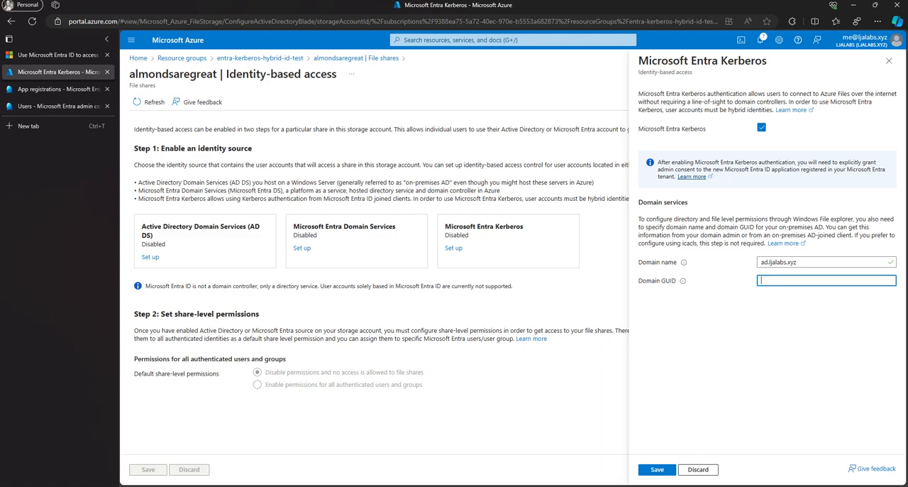
mouse_move(287, 485)
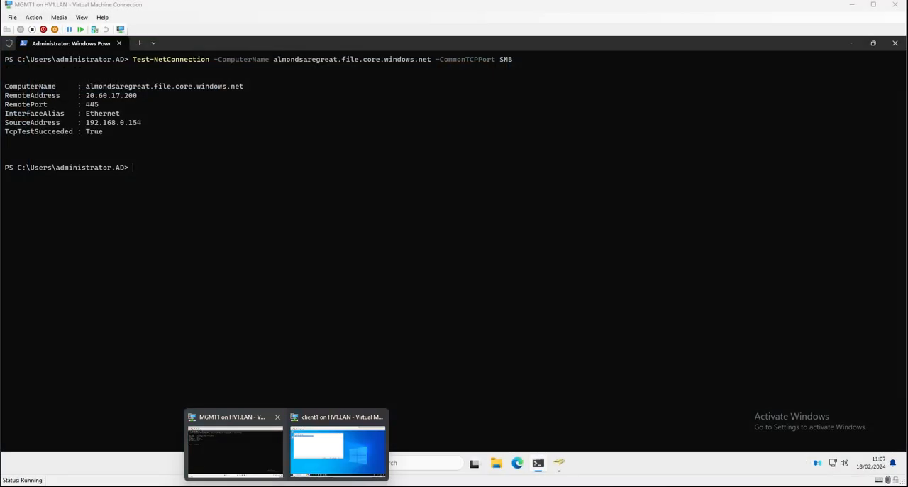
left_click(236, 450)
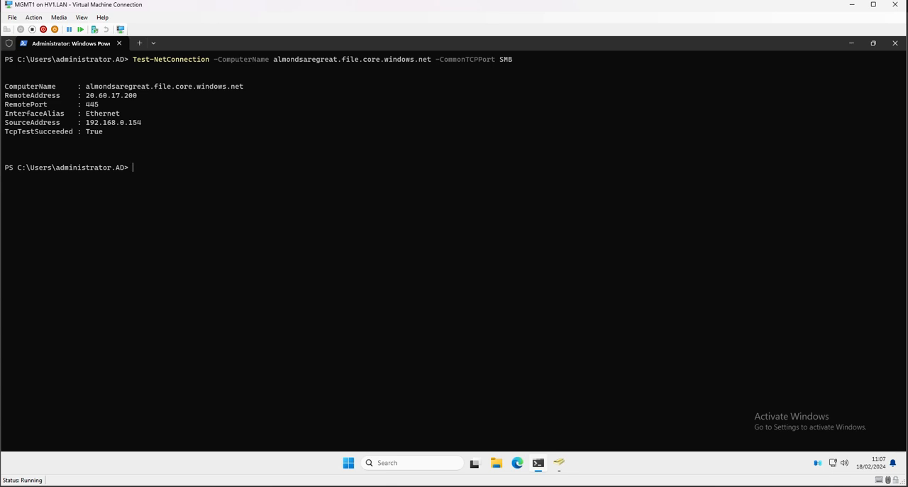
type("get-addoma")
key("Tab")
key("Return")
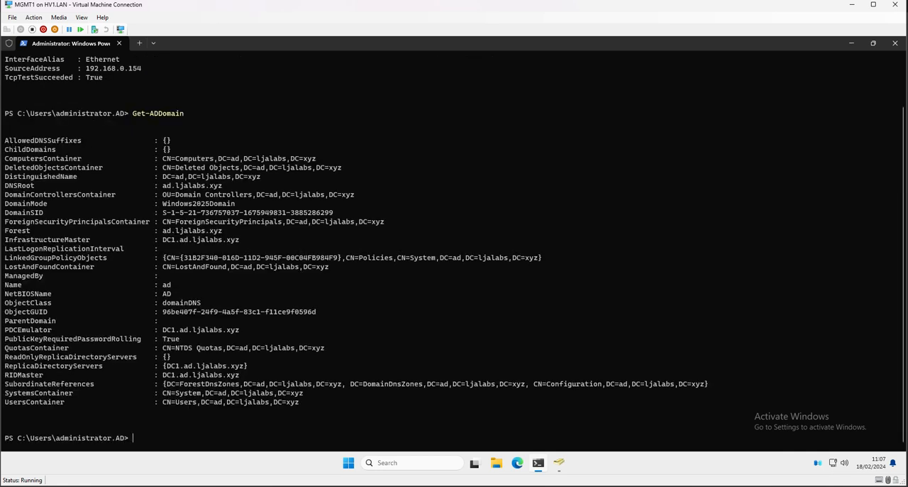
left_click_drag(163, 312, 316, 312)
key("ctrl+c")
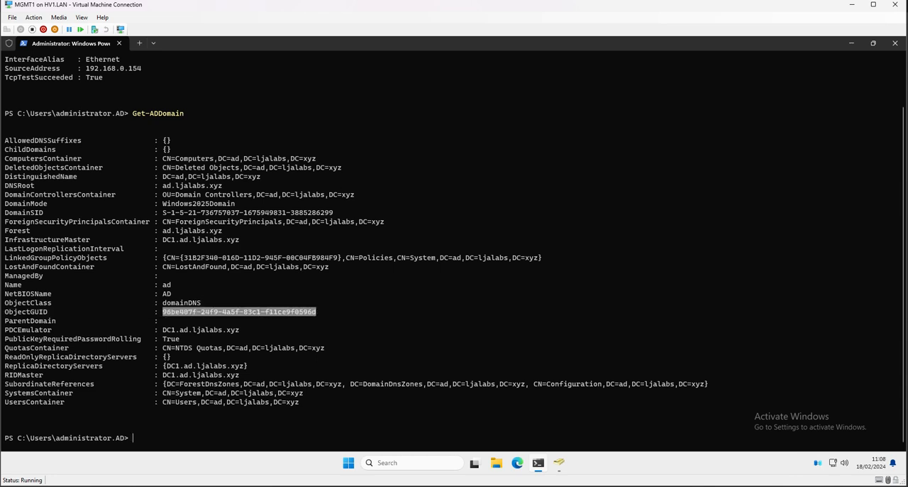
right_click(317, 311)
Step: Paste the copied ObjectGUID as the domain GUID in the Azure portal and save the Microsoft Entra Kerberos configuration
mouse_move(162, 486)
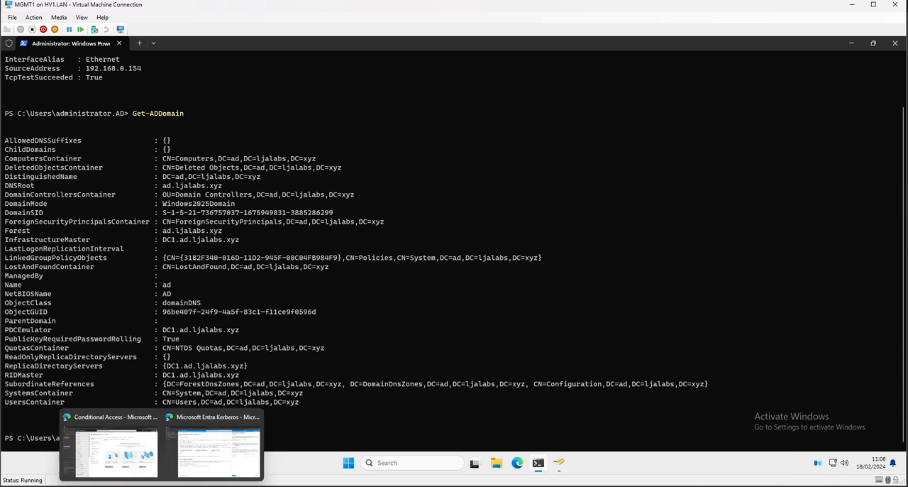
left_click(213, 446)
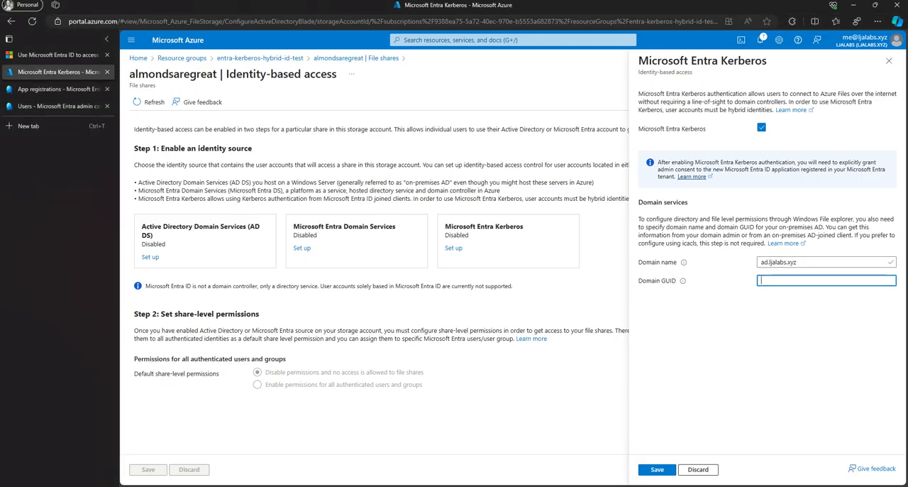
key("ctrl+v")
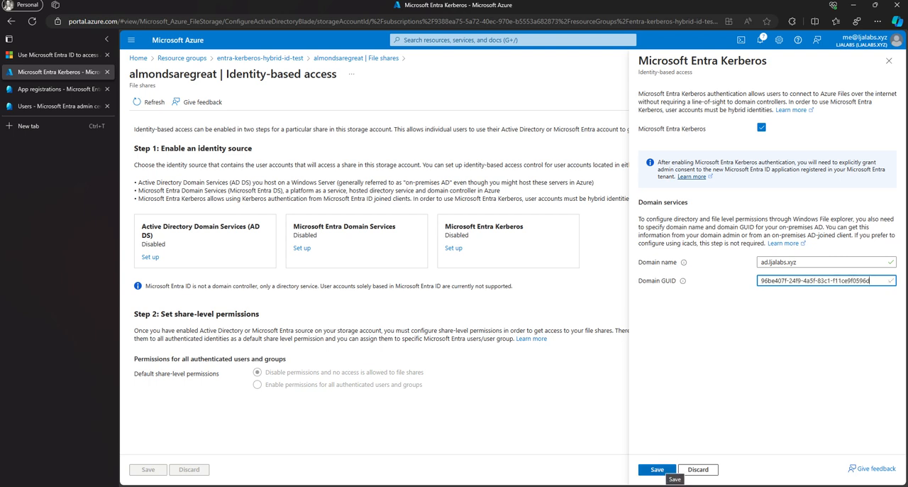
left_click(657, 469)
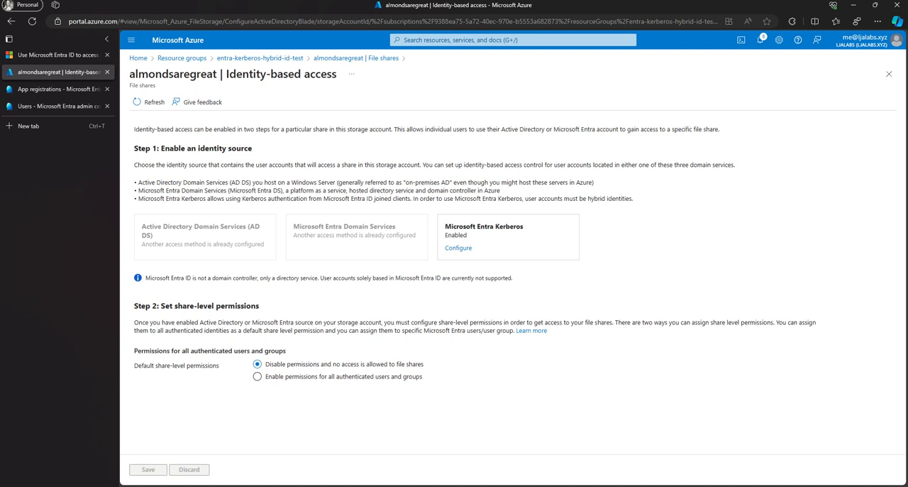
Step: Enable default share-level permissions for all authenticated users and groups with the Storage File Data SMB Share Elevated Contributor role, and save
left_click(257, 377)
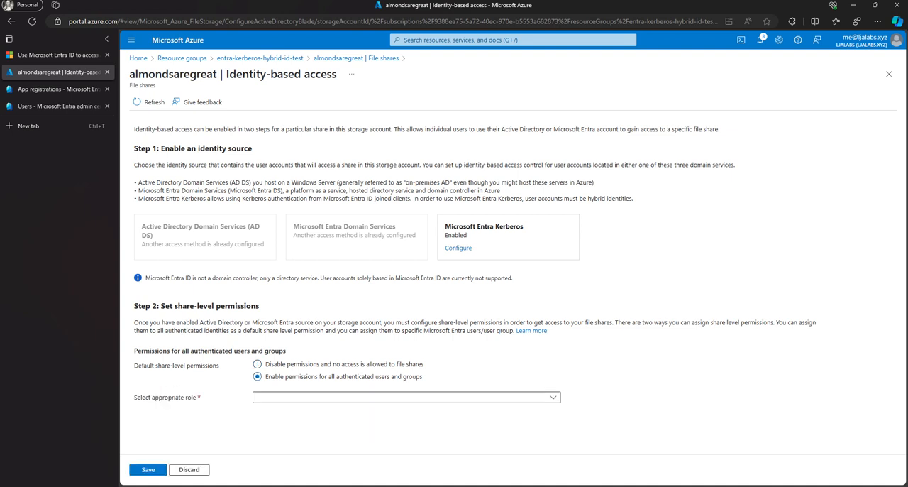
left_click(308, 397)
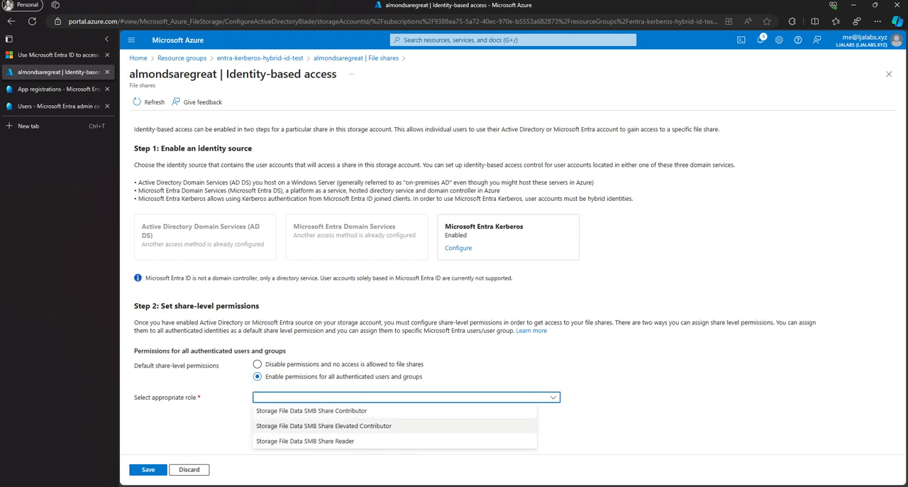
left_click(323, 425)
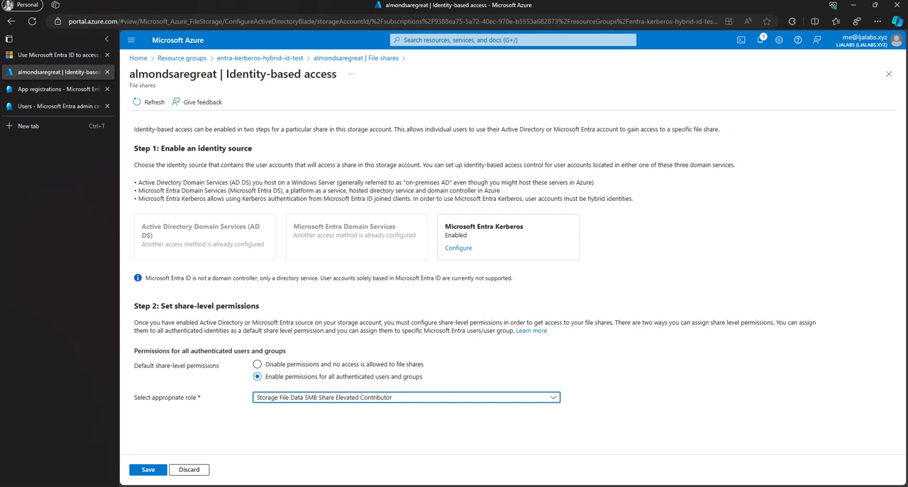
left_click(149, 469)
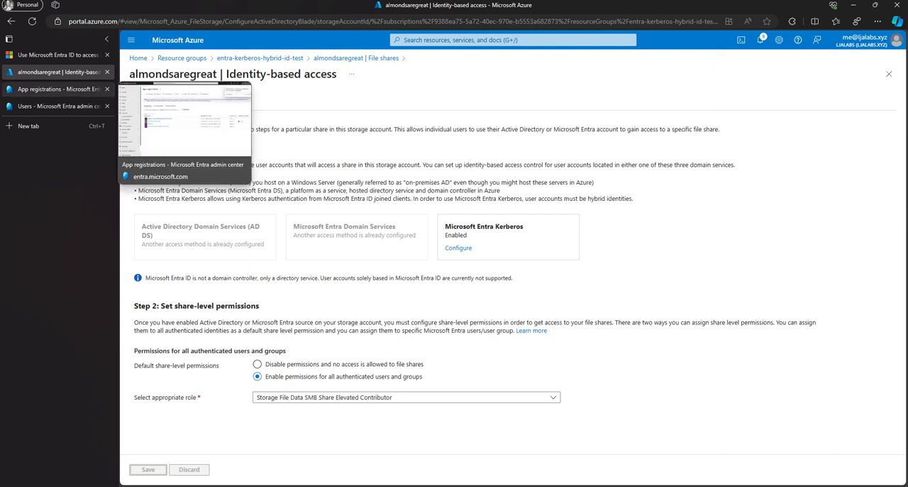
Step: Grant admin consent for Ljalabs to the API permissions of the [Storage Account] almondsaregreat.file.core.windows.net app registration in the Microsoft Entra admin center
left_click(58, 89)
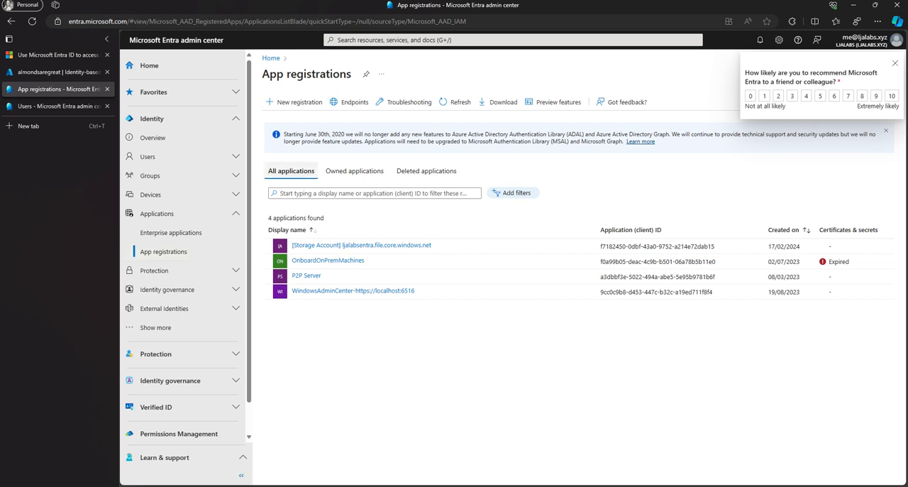
left_click(456, 102)
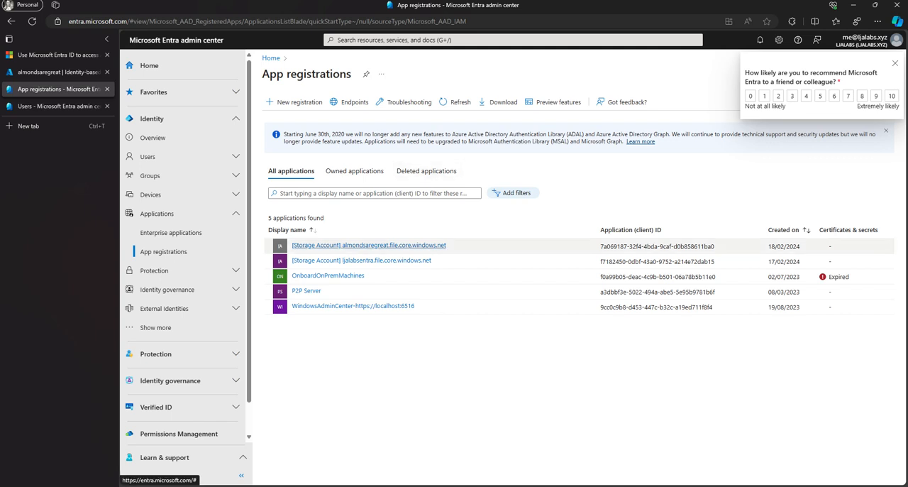
left_click(368, 245)
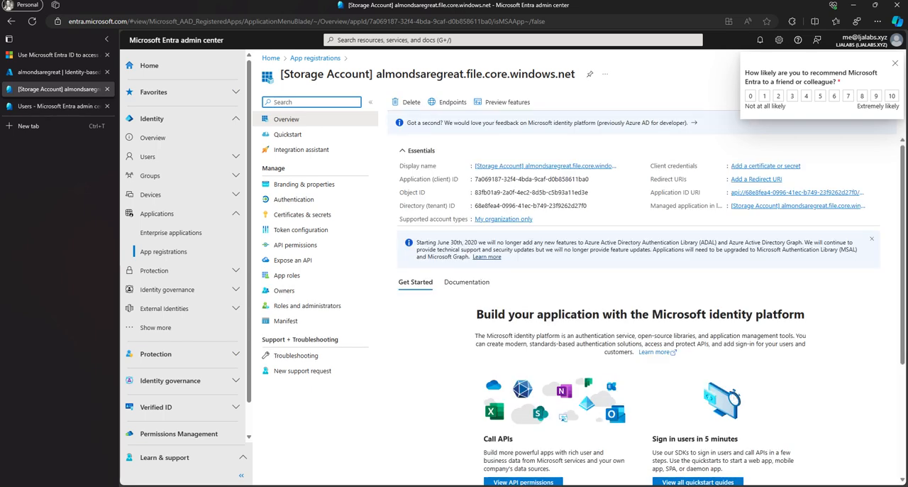
left_click(295, 245)
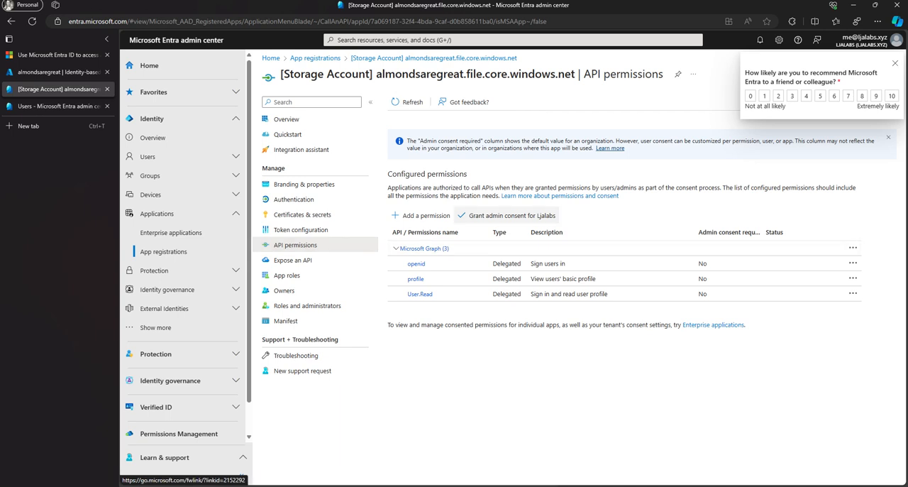
left_click(506, 215)
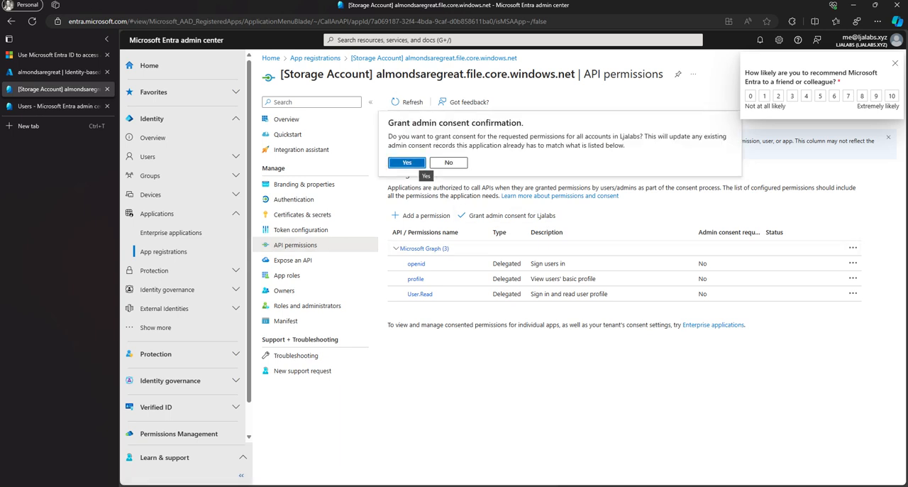
left_click(407, 162)
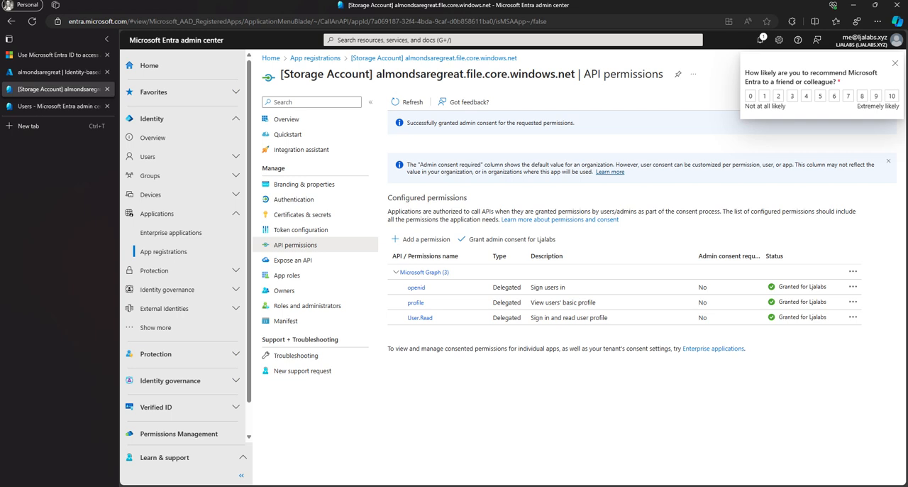
Step: Switch to the client1 virtual machine and open the computer-level System > Kerberos administrative templates in the Local Group Policy Editor
mouse_move(286, 486)
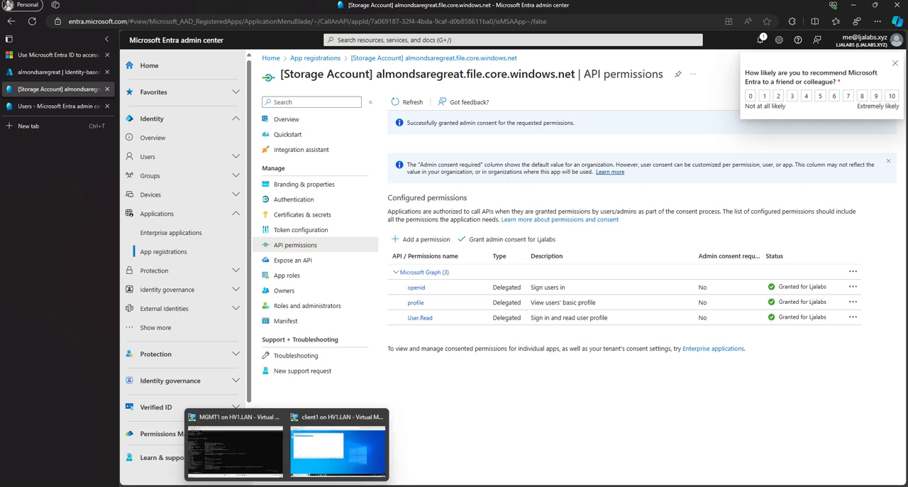
left_click(337, 447)
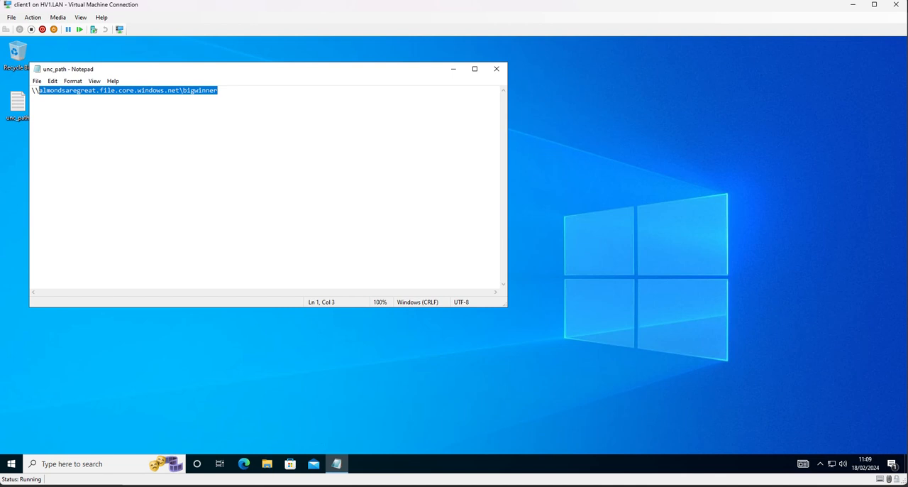
key("super+r")
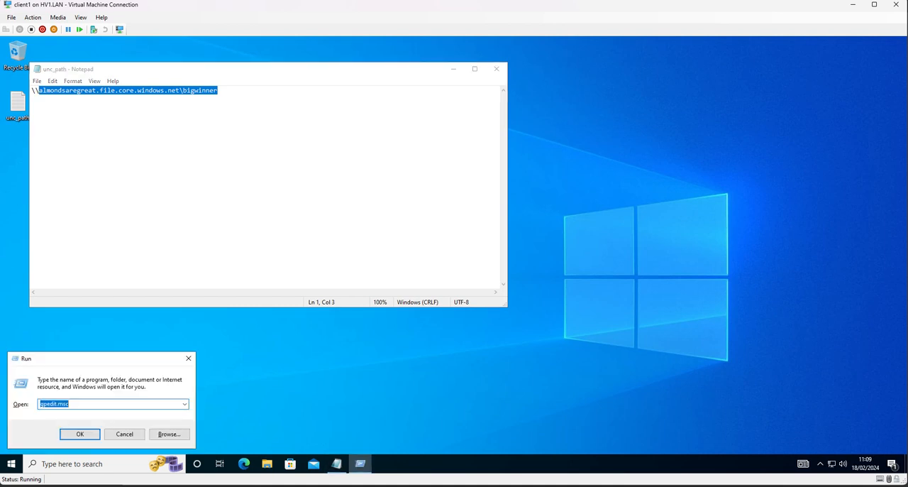
key("Return")
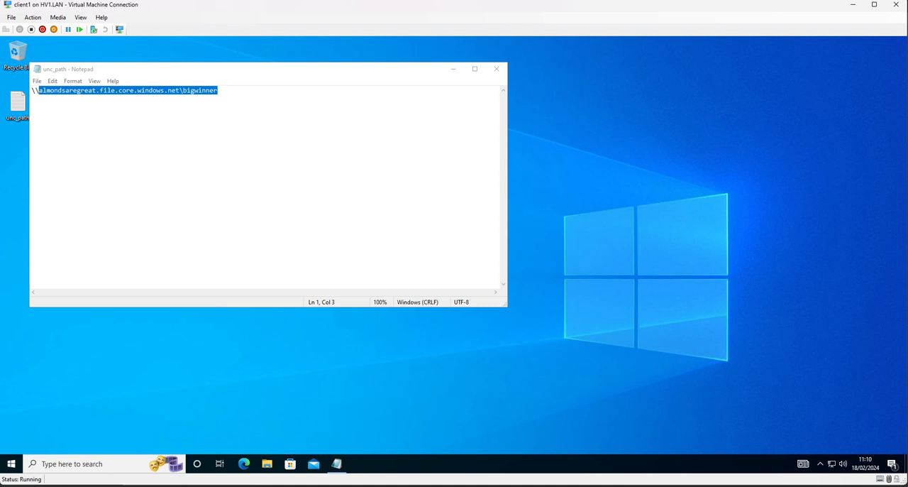
double_click(294, 177)
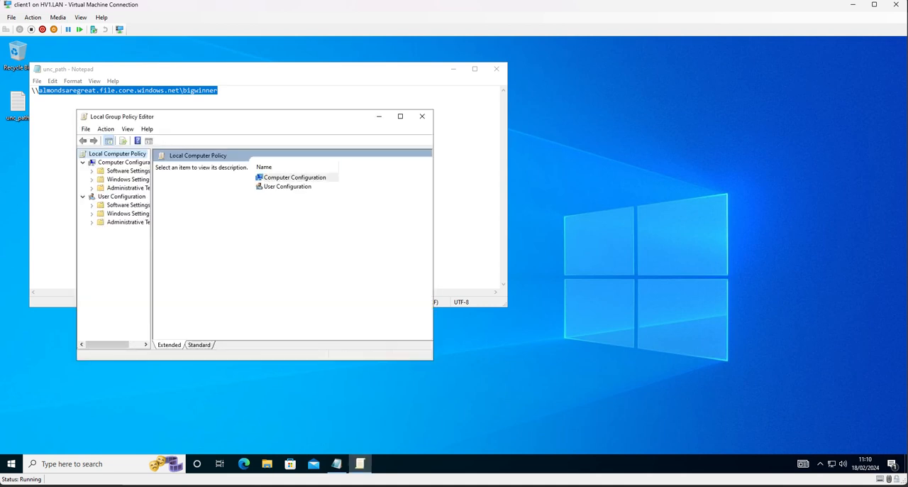
double_click(286, 186)
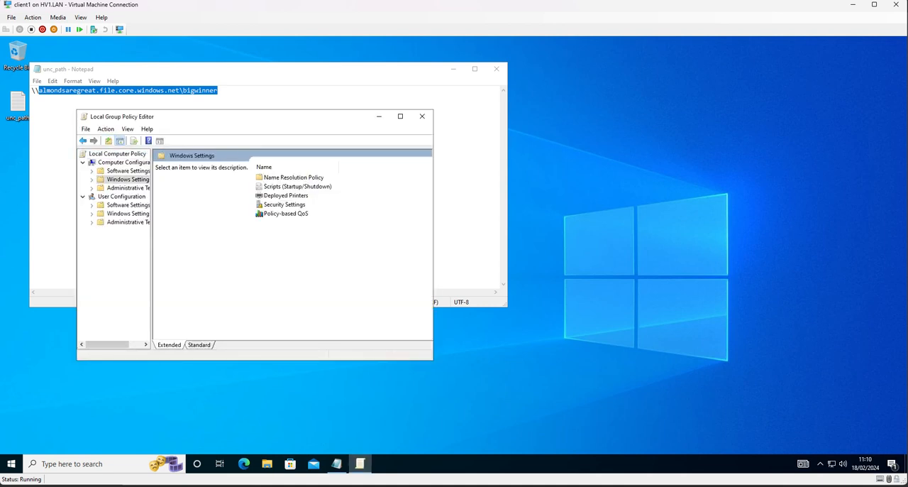
left_click(83, 140)
double_click(293, 195)
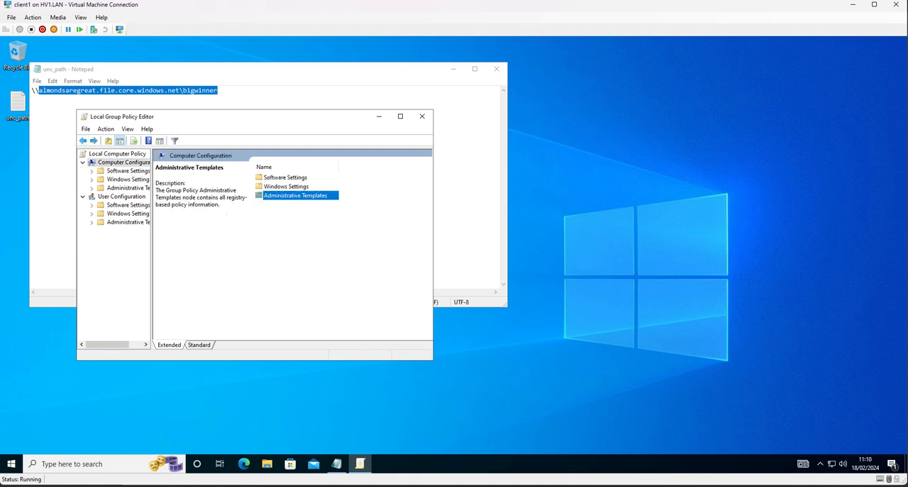
double_click(273, 222)
left_click(273, 222)
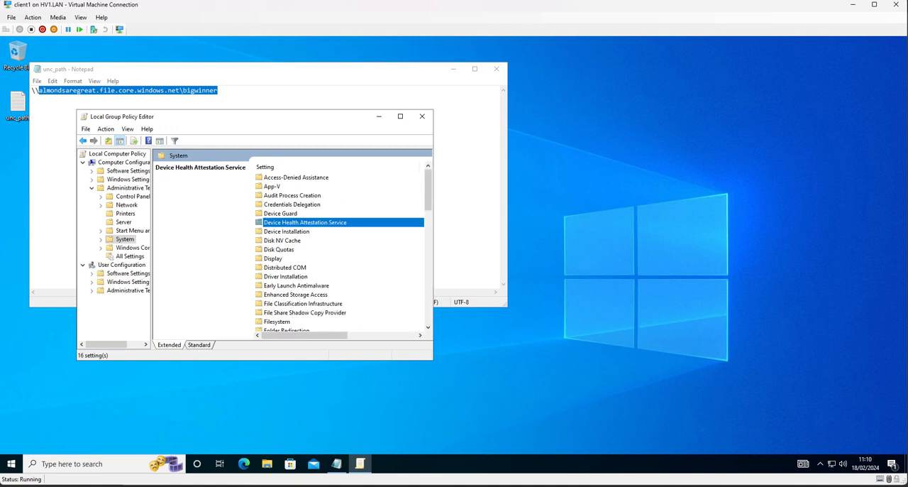
type("ke")
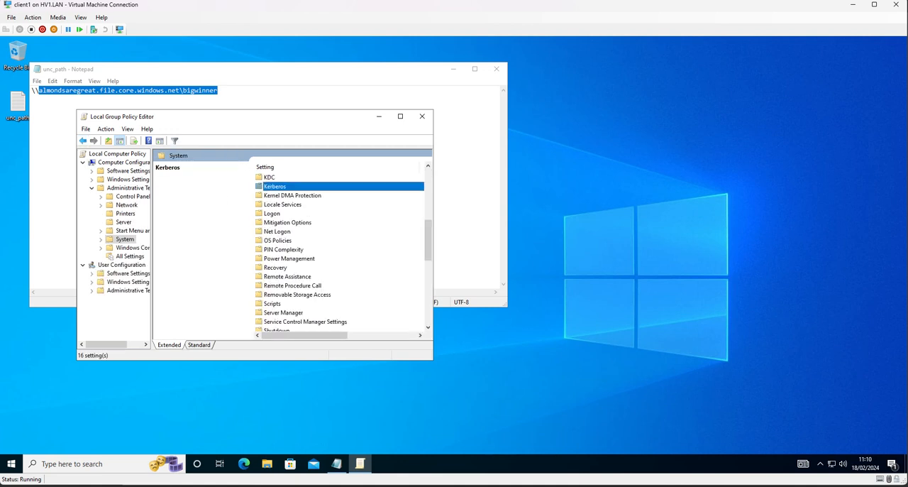
key("Return")
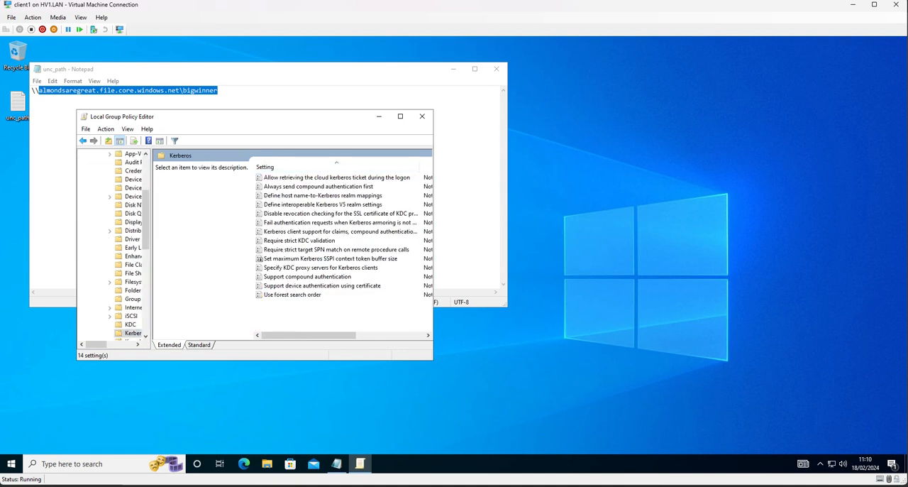
Step: Enable the policy "Allow retrieving the cloud kerberos ticket during the logon" and close the Local Group Policy Editor
key("Tab")
key("Return")
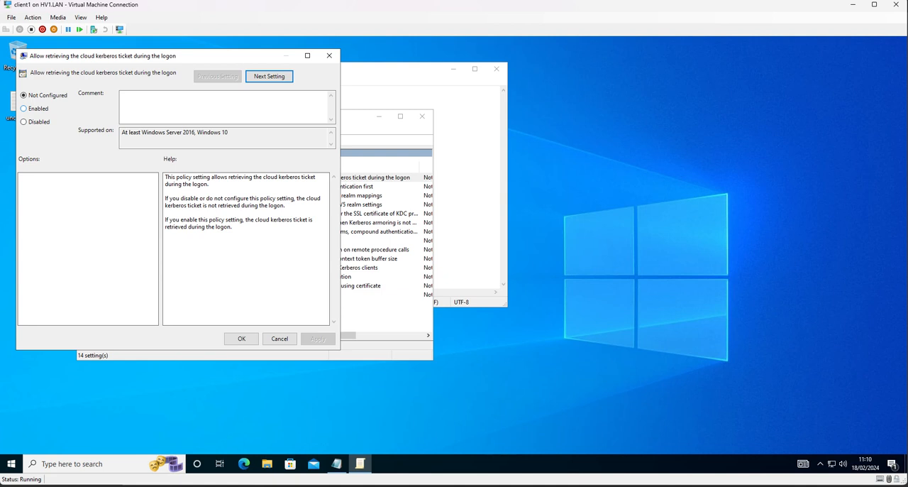
key("Down")
key("Return")
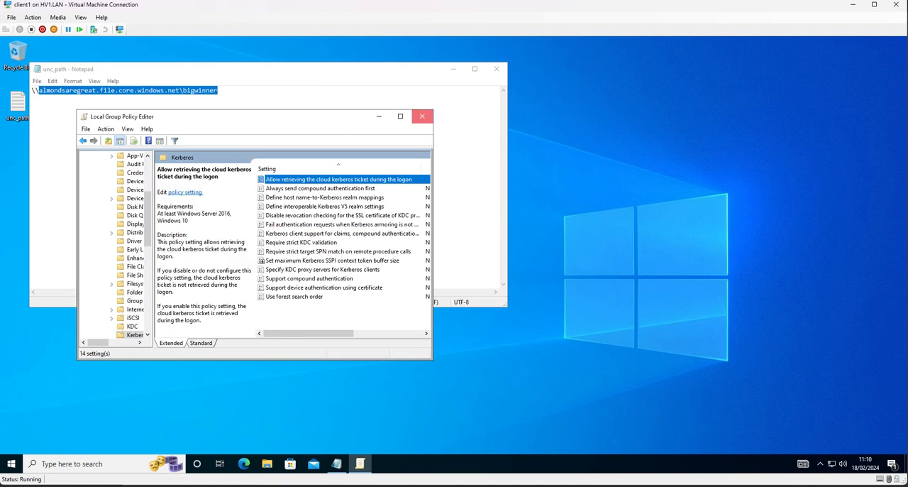
left_click(421, 117)
Step: Close the unc_path note and end the current Windows session on client1
left_click(496, 69)
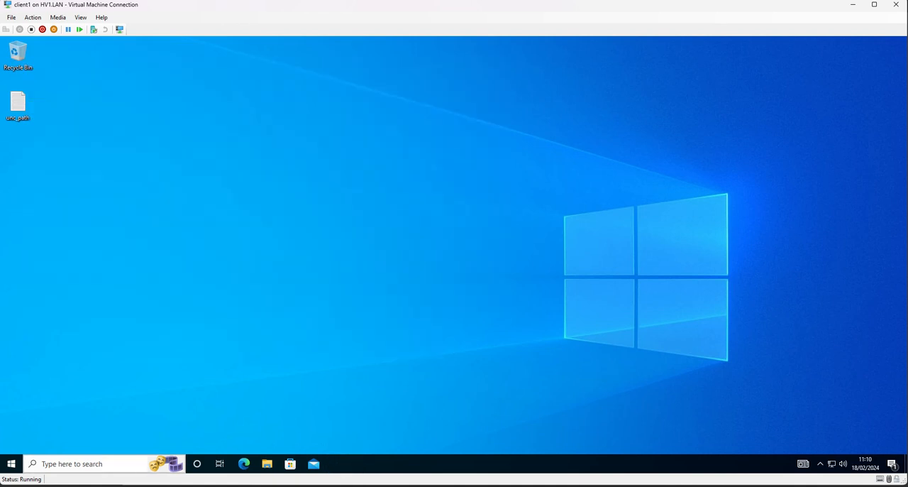
key("super+x")
key("u")
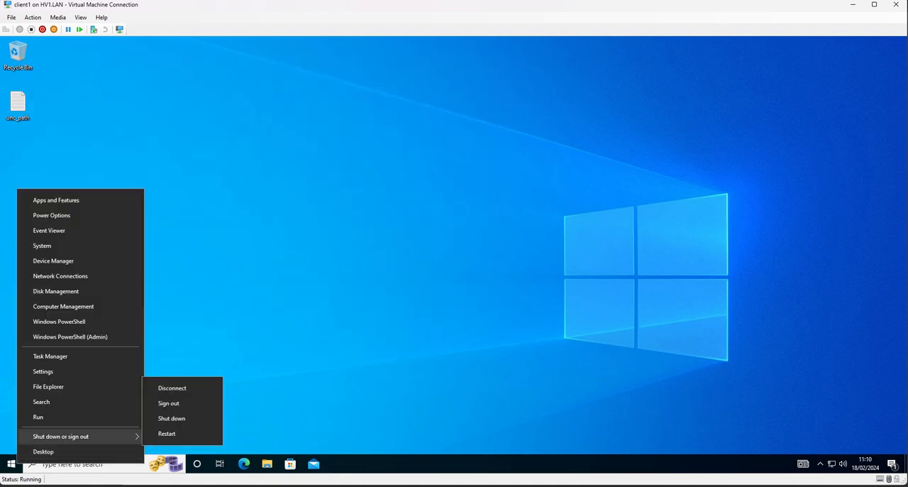
key("Return")
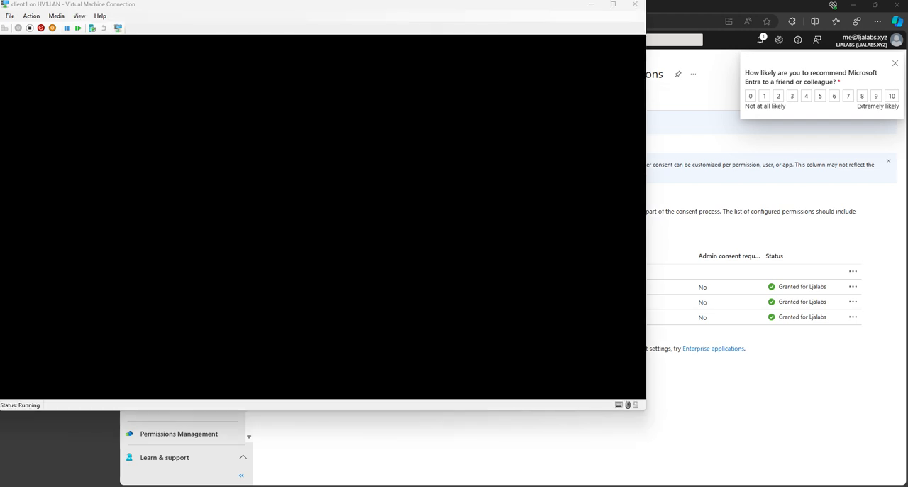
Step: Sign in to client1 as another user with the AD account topg and enter the account password
left_click(60, 373)
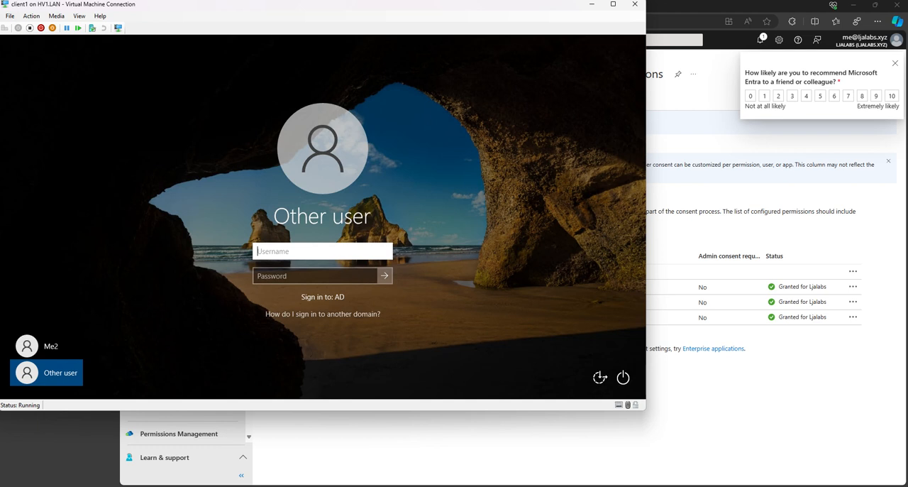
type("topg")
key("Tab")
type("••••••")
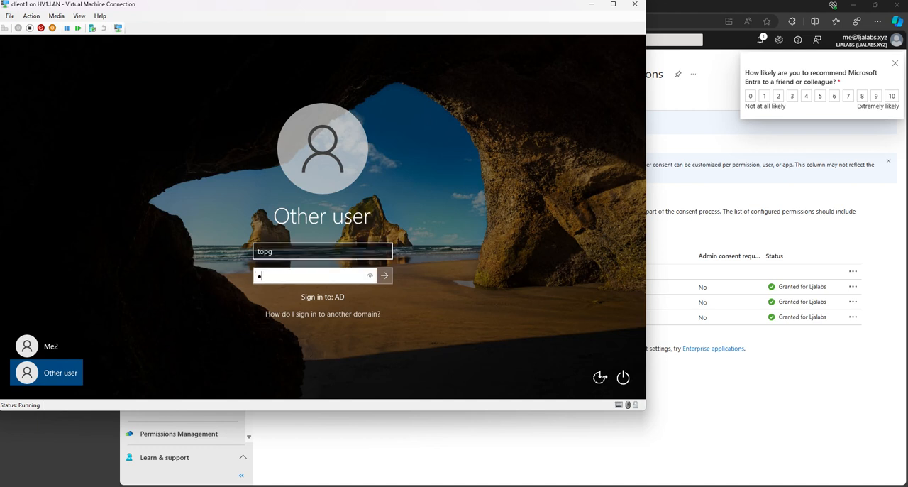
type("•••••••••")
key("Return")
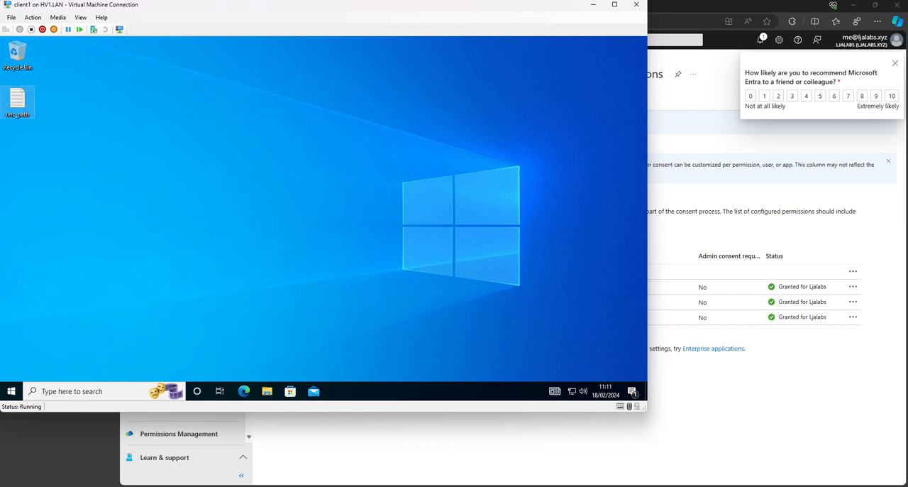
Step: Copy the UNC path from the unc_path file and open the share \\almondsaregreat.file.core.windows.net\bigwinner
double_click(18, 99)
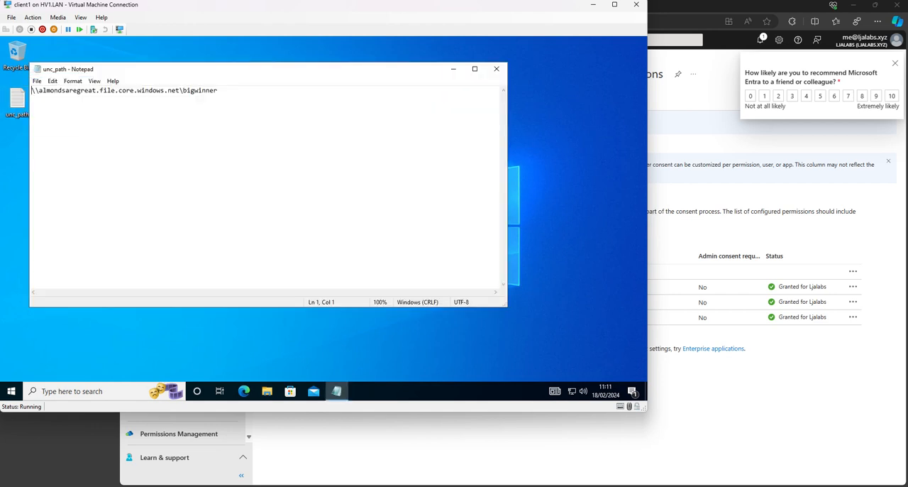
key("ctrl+a")
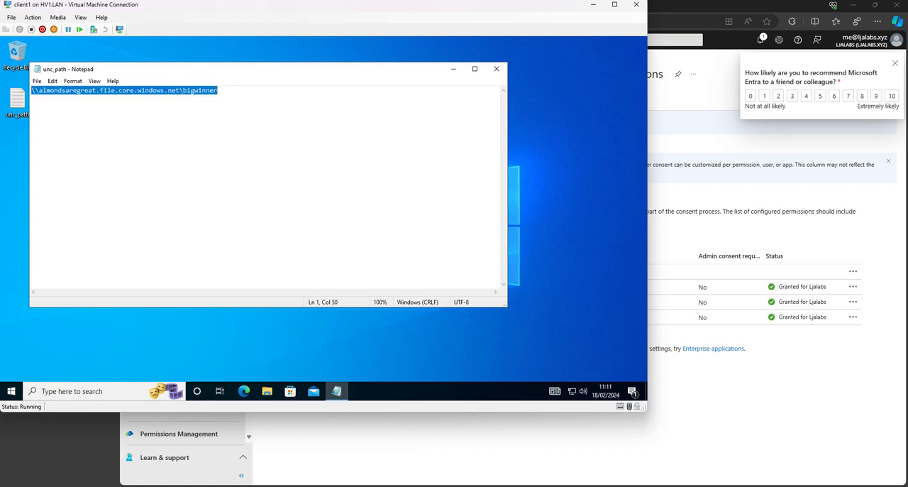
key("super+r")
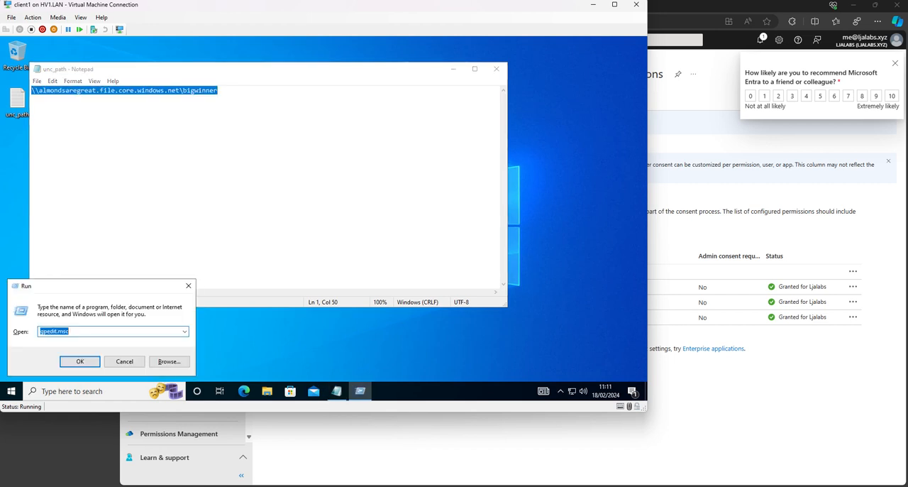
key("ctrl+v")
key("Return")
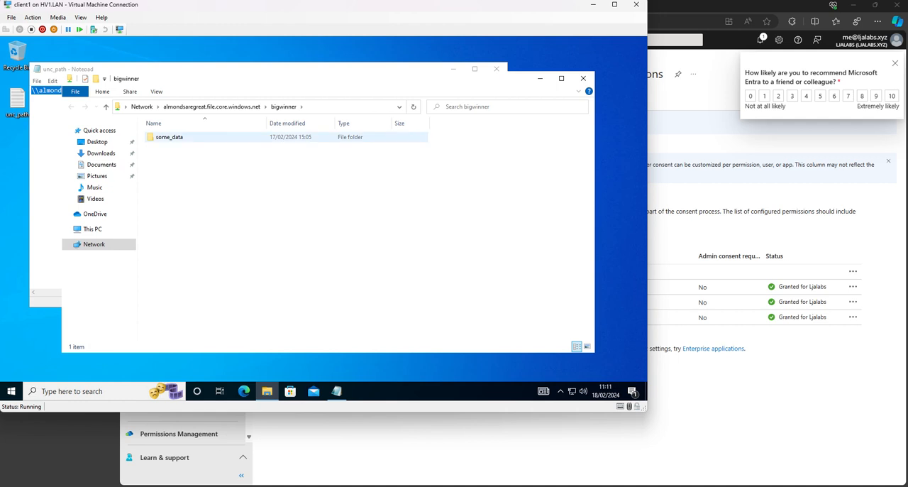
Step: Open the some_data folder on the share and rename its "New folder" to "new name"
double_click(169, 136)
left_click(169, 137)
key("F2")
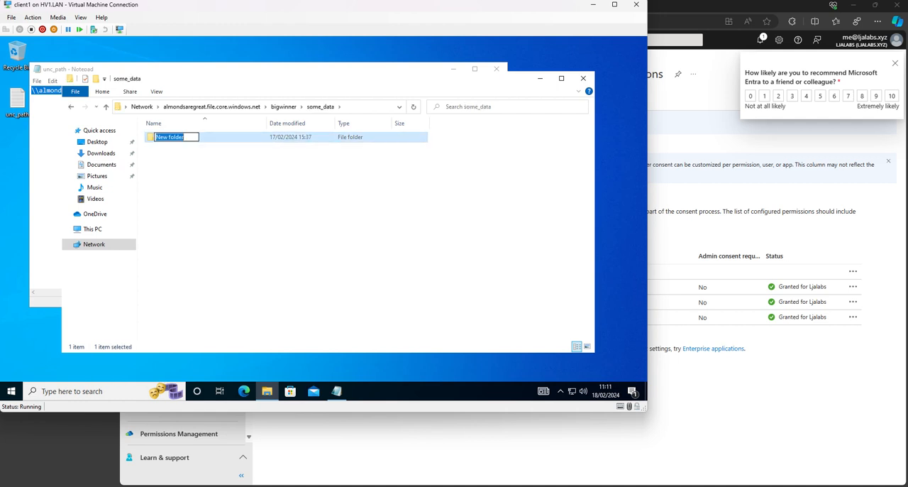
type("new name")
key("Return")
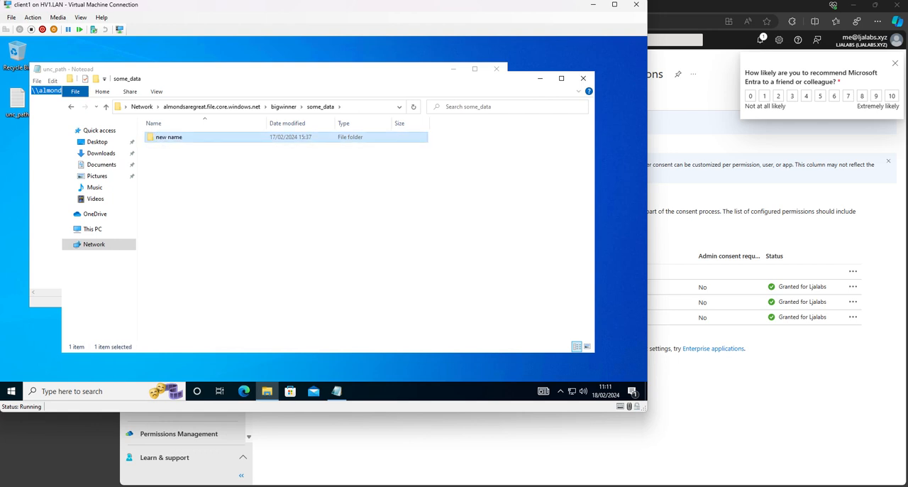
Step: Create a text document inside the "new name" folder, keeping the default file name
key("Return")
right_click(192, 162)
mouse_move(214, 262)
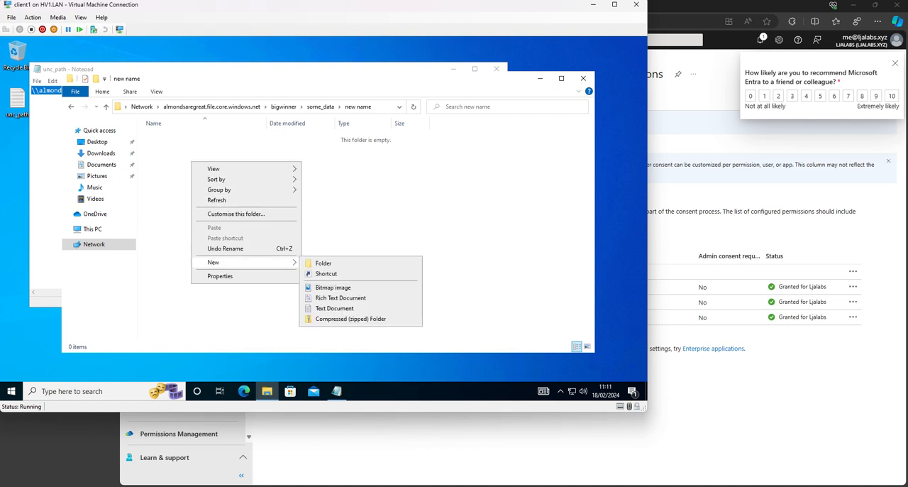
left_click(312, 308)
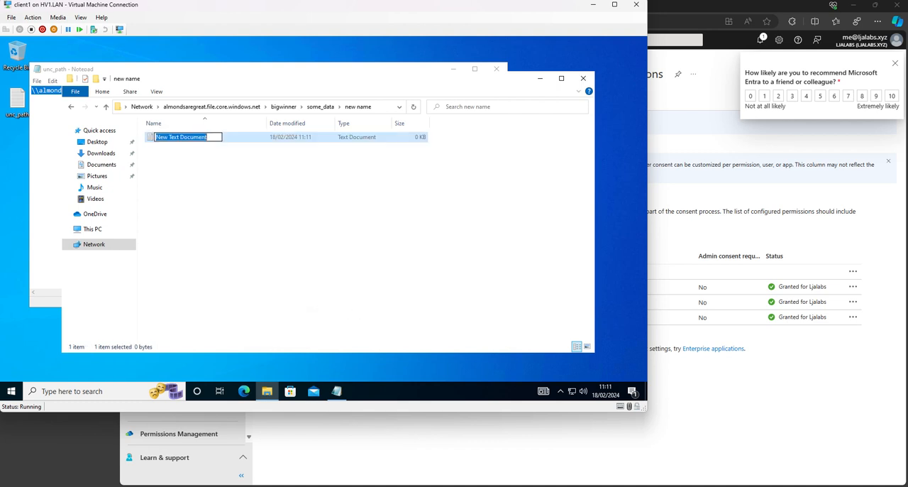
key("Return")
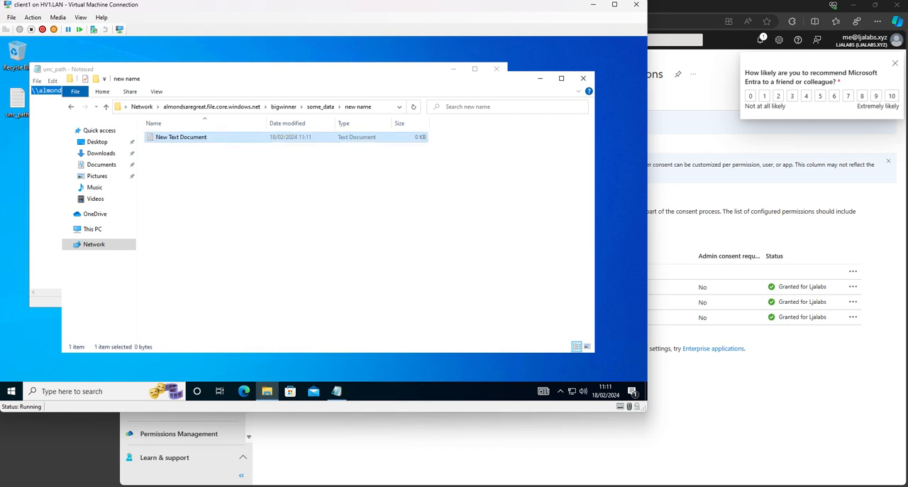
Step: Open the advanced security settings of the new text document in the "new name" folder
right_click(188, 137)
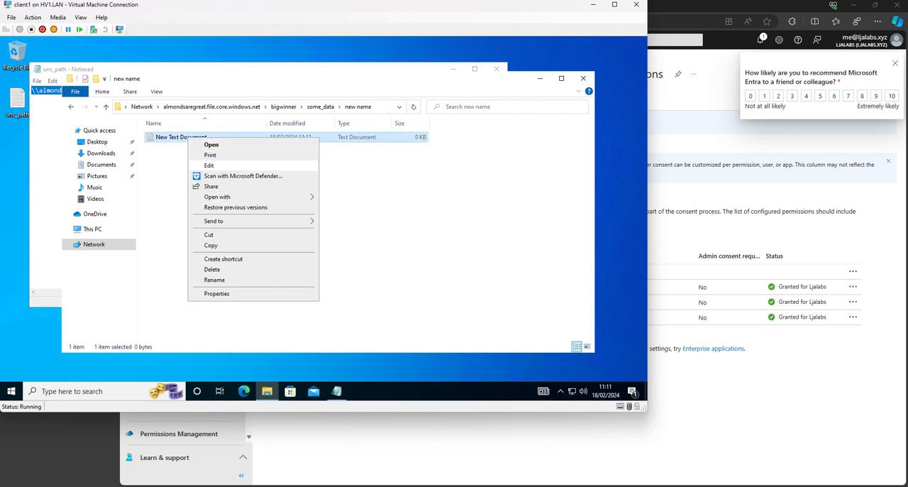
left_click(217, 293)
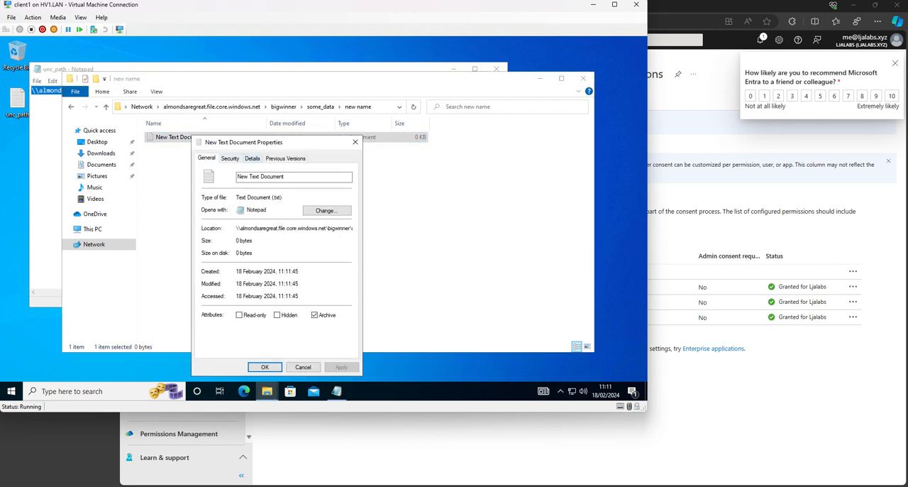
left_click(229, 158)
left_click(330, 332)
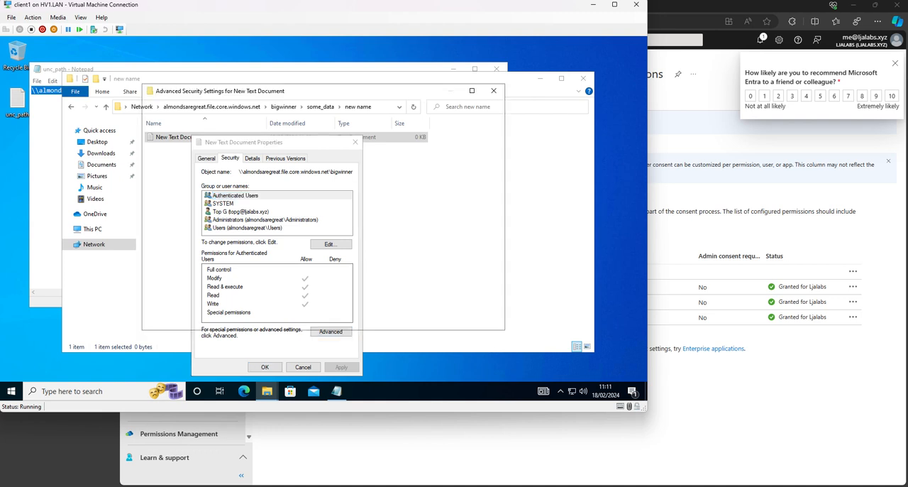
Step: Look up the AD account bear as principal for a new permission entry, and close the file's security dialogs without saving the entry
left_click(170, 284)
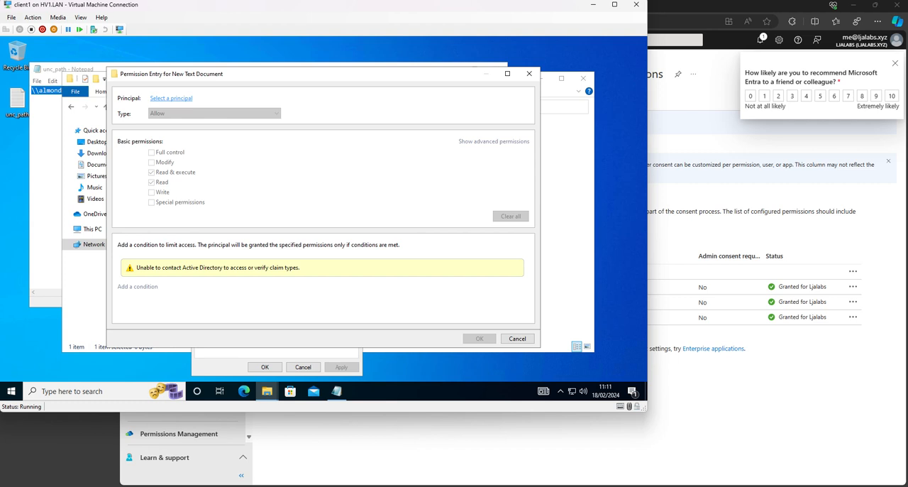
left_click(171, 98)
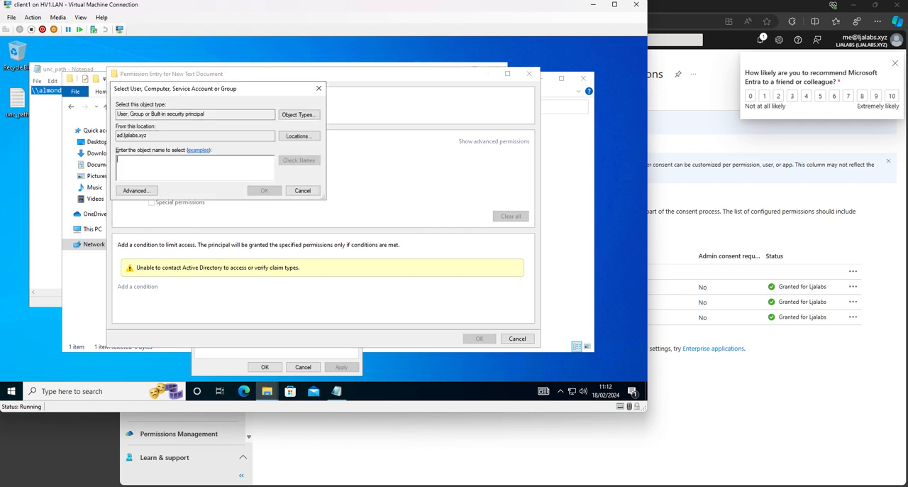
type("bear")
key("alt+c")
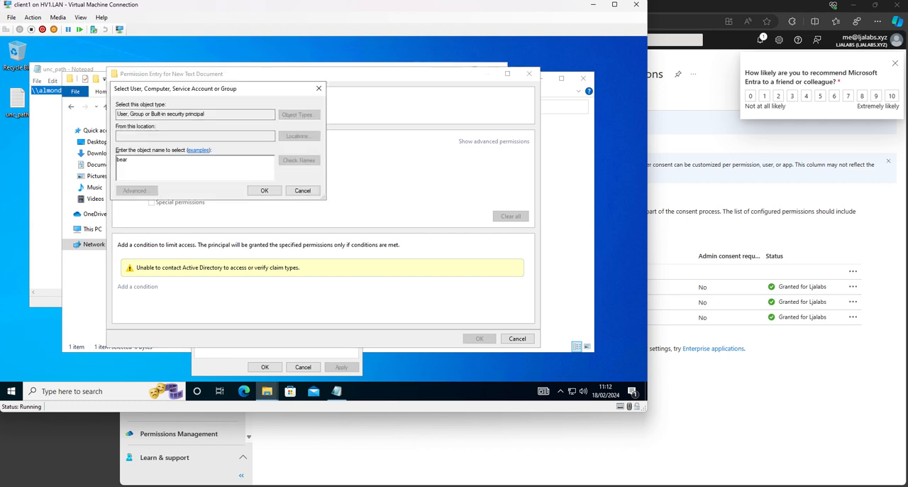
key("Return")
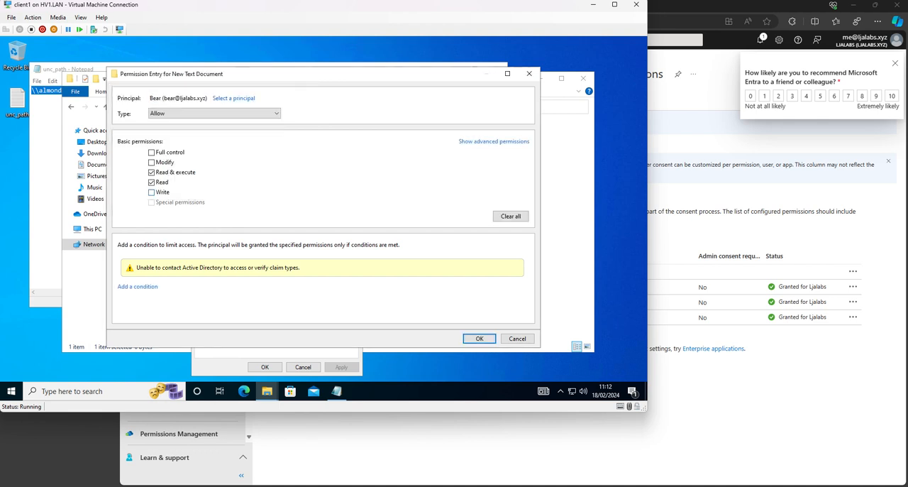
left_click(529, 73)
left_click(494, 90)
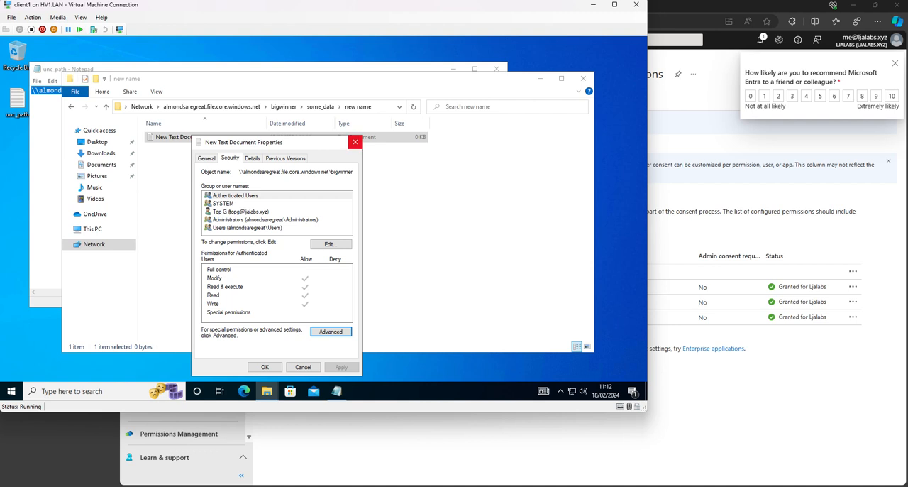
left_click(356, 142)
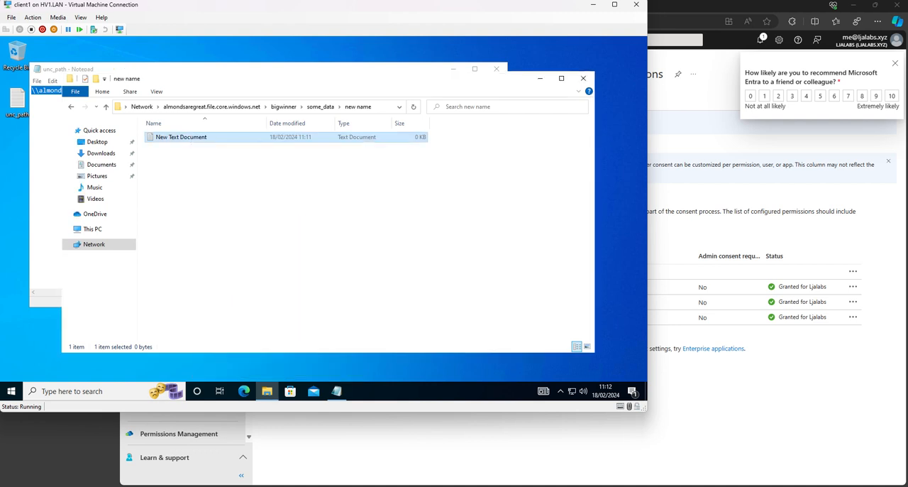